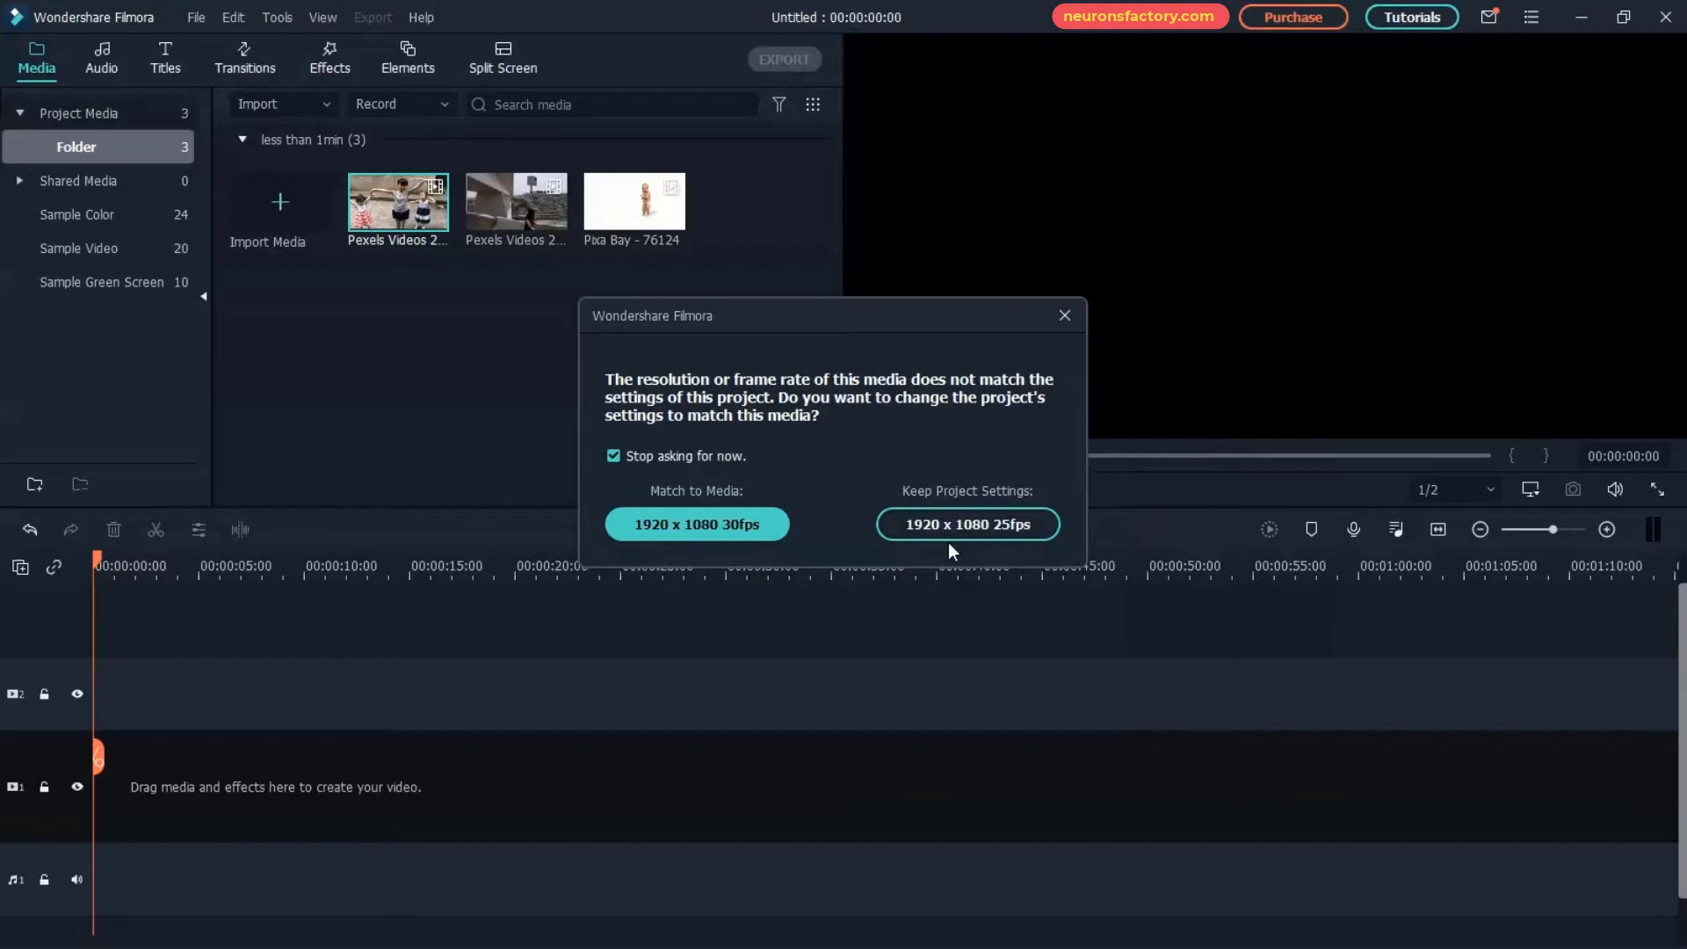
- Keep the project at 1920 x 1080 25fps and place Pexels Videos 2873755 and Pixa Bay - 76124 on video track 2 from about 12.5 s
left_click(953, 530)
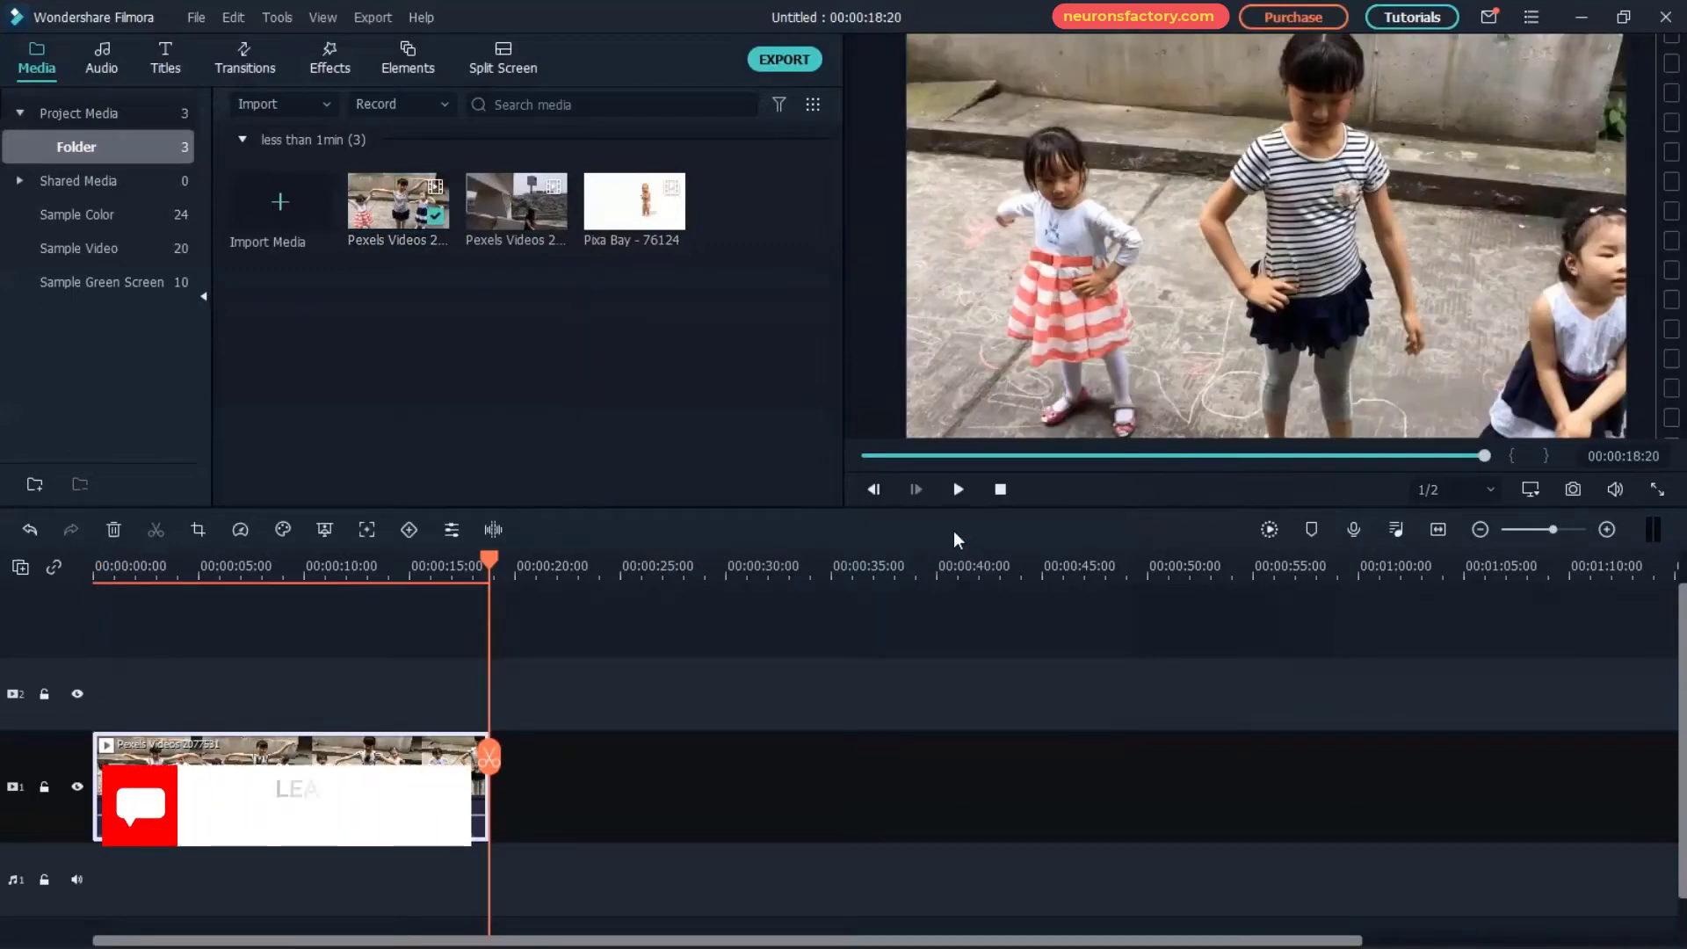
left_click_drag(504, 319, 357, 699)
- Delete all three clips from the timeline
left_click_drag(212, 630, 1025, 870)
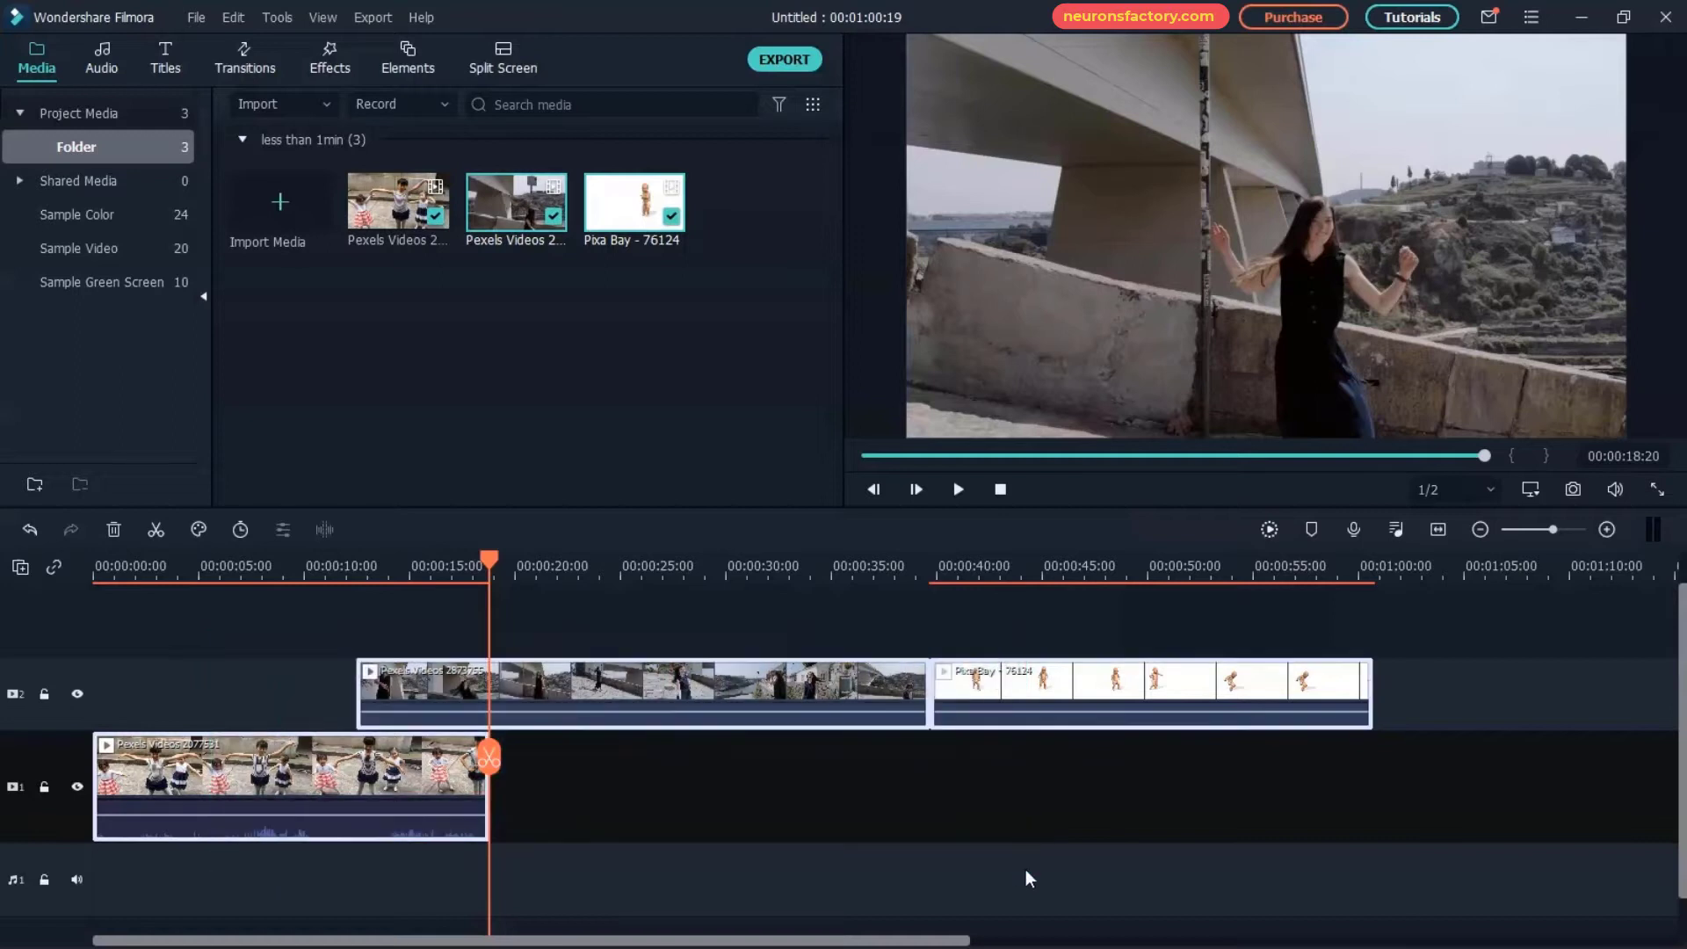
key("Delete")
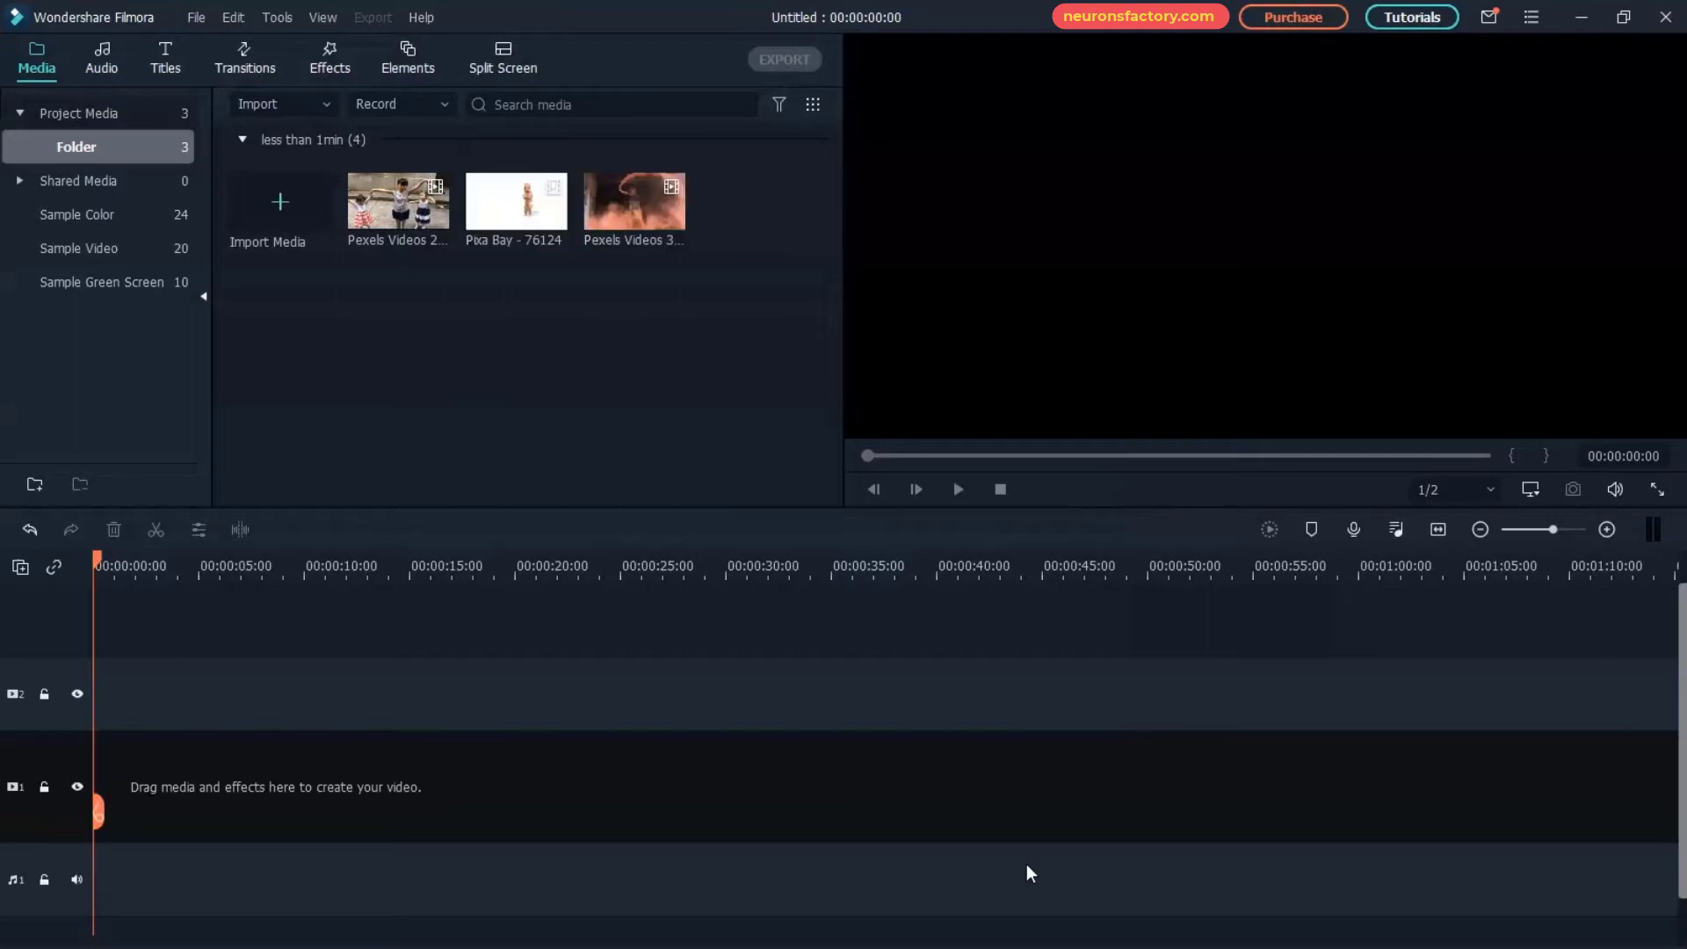
- Import Pexels Videos 2873755 into the media folder and place it at the start of video track 1
double_click(521, 367)
left_click(479, 202)
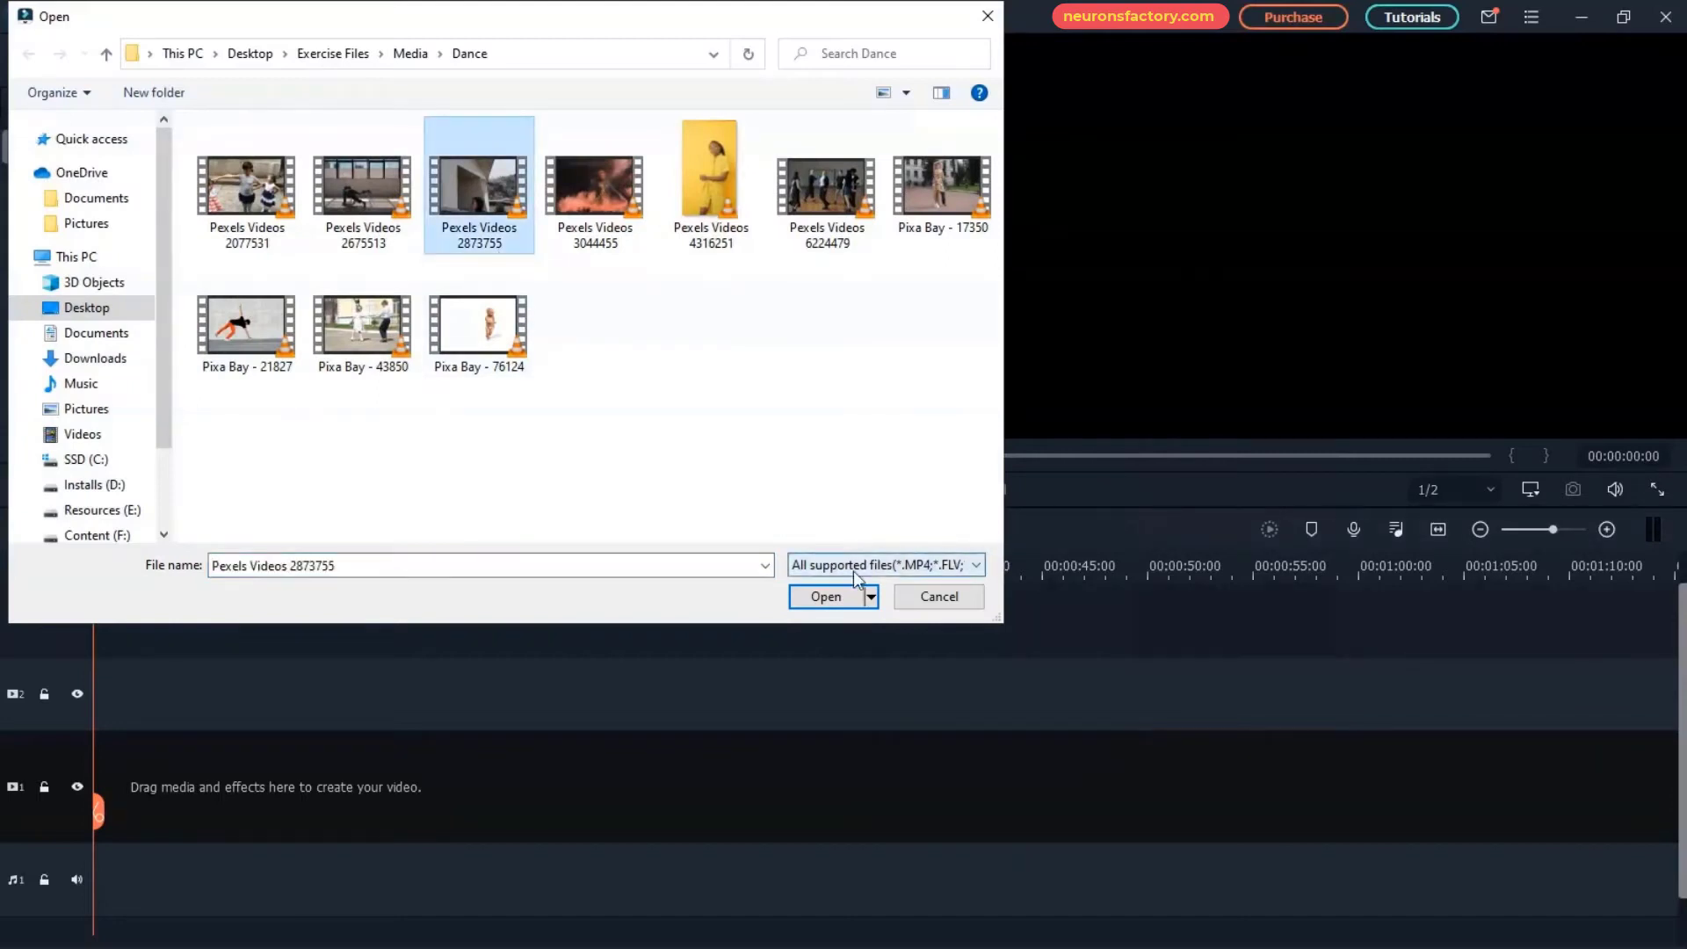
left_click(841, 594)
left_click_drag(766, 222, 145, 833)
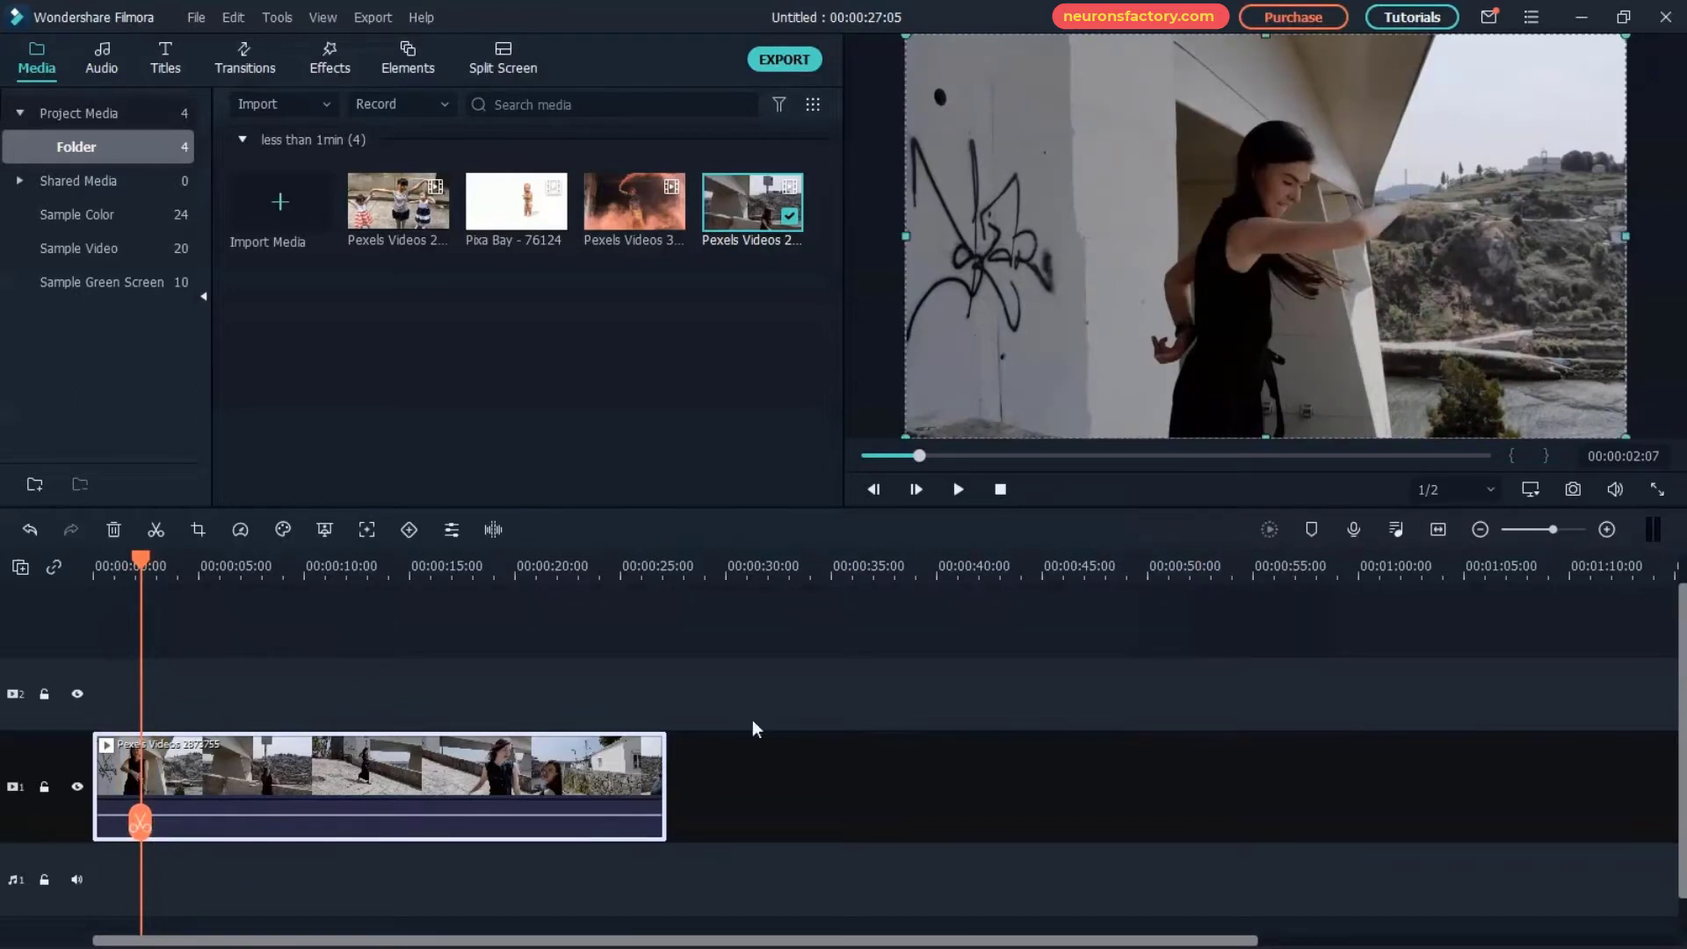
- Split the clip on video track 1 at 00:00:03:00
left_click(1612, 458)
type("00.00.00")
key("BackSpace")
type("3.00")
key("Return")
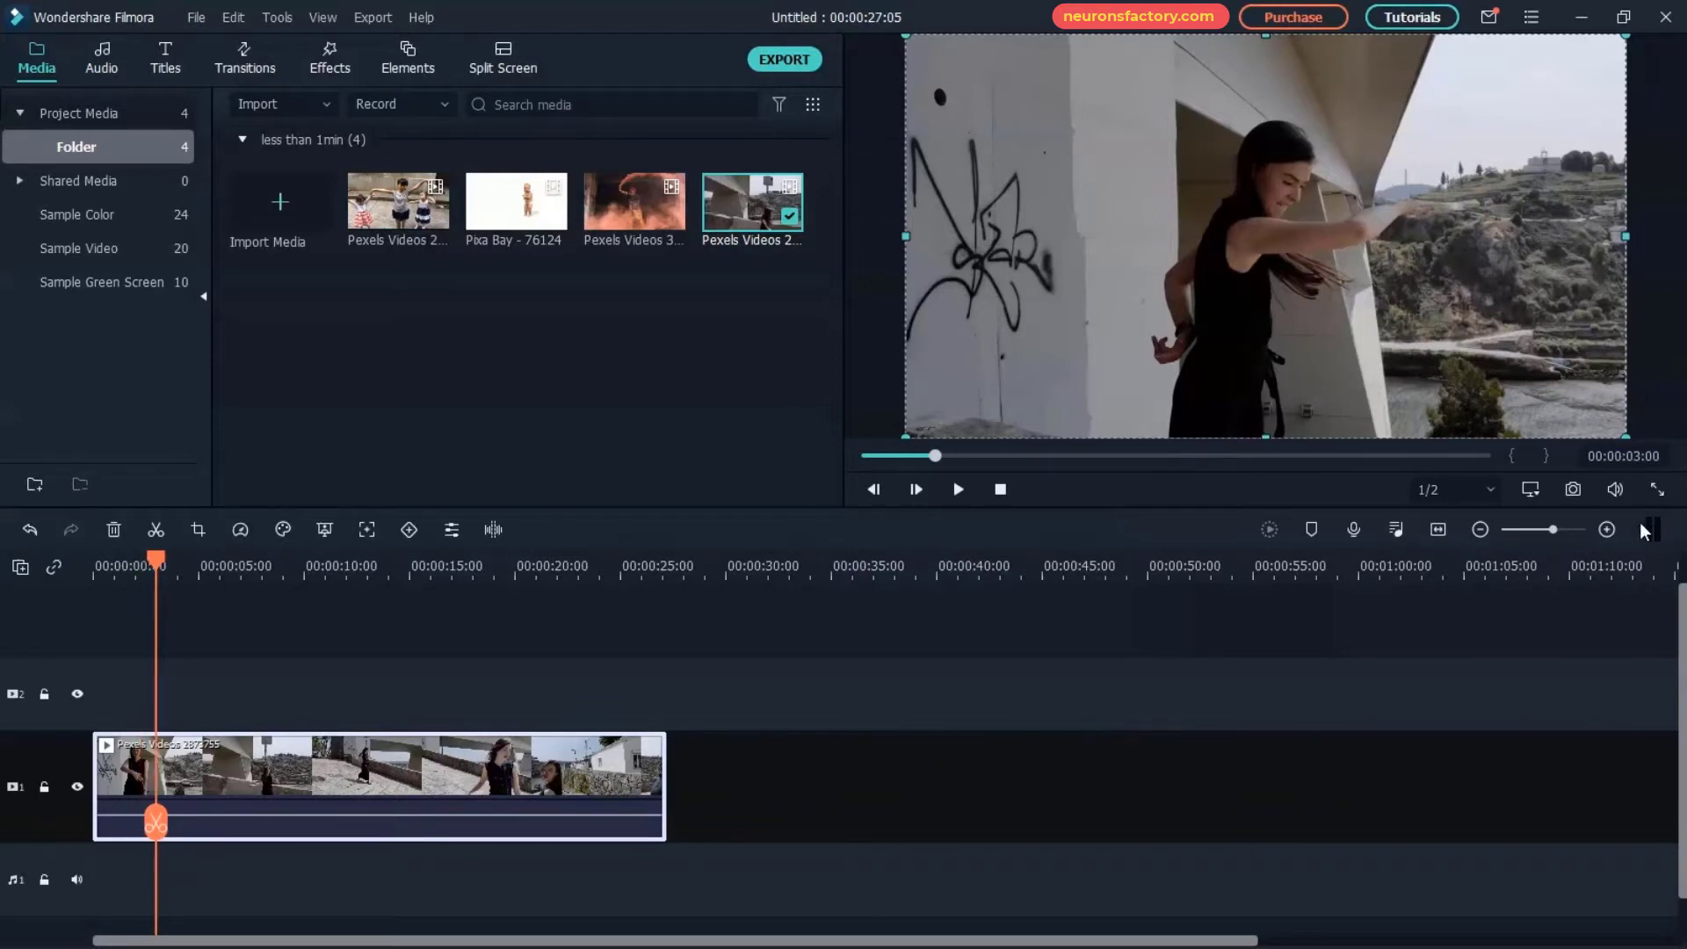
left_click(157, 530)
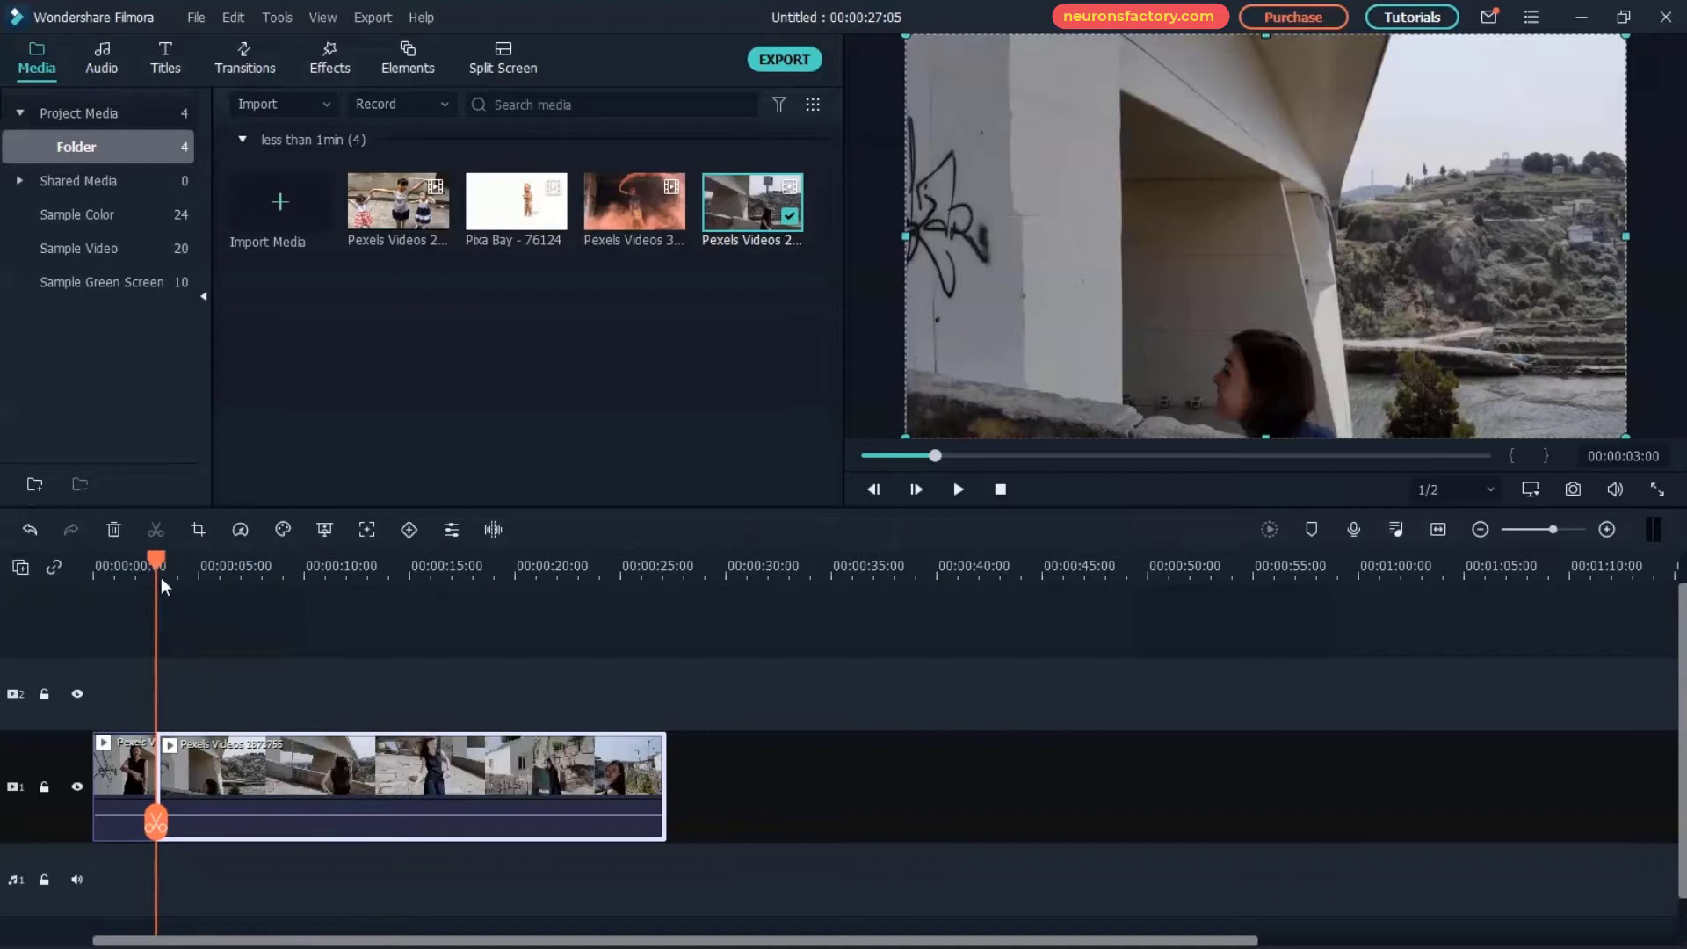
- Split the remaining clip at 00:00:17:00 and delete the middle segment between the two cuts
left_click(168, 564)
left_click_drag(168, 565, 177, 571)
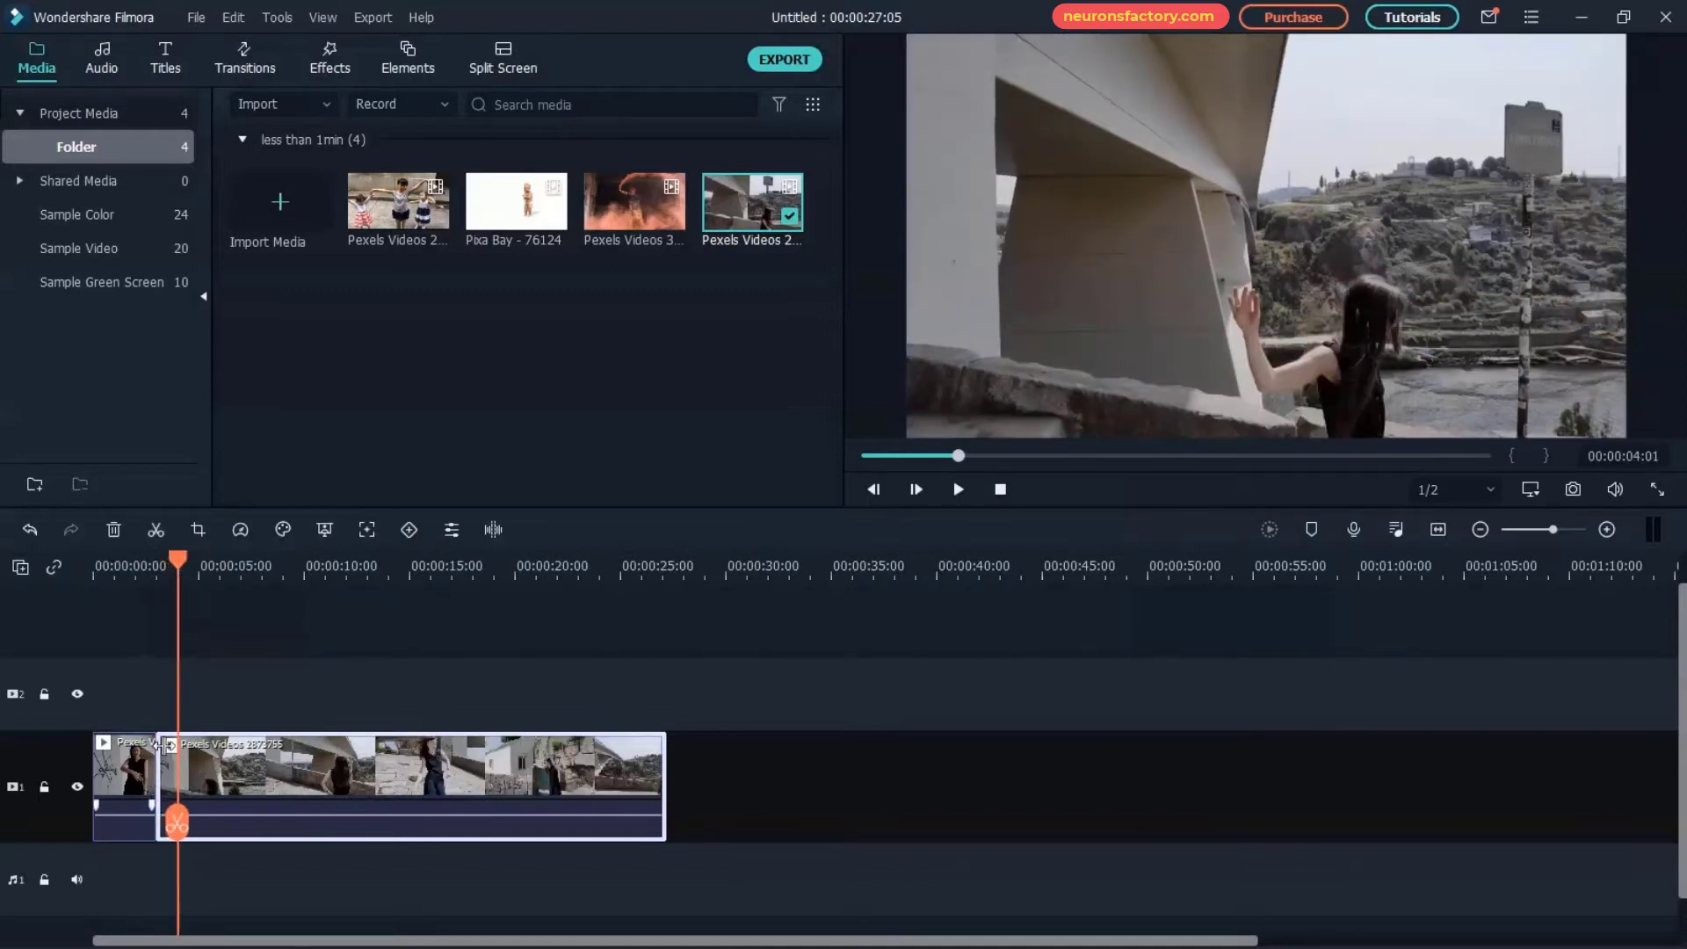
left_click_drag(176, 813, 488, 842)
left_click(1610, 457)
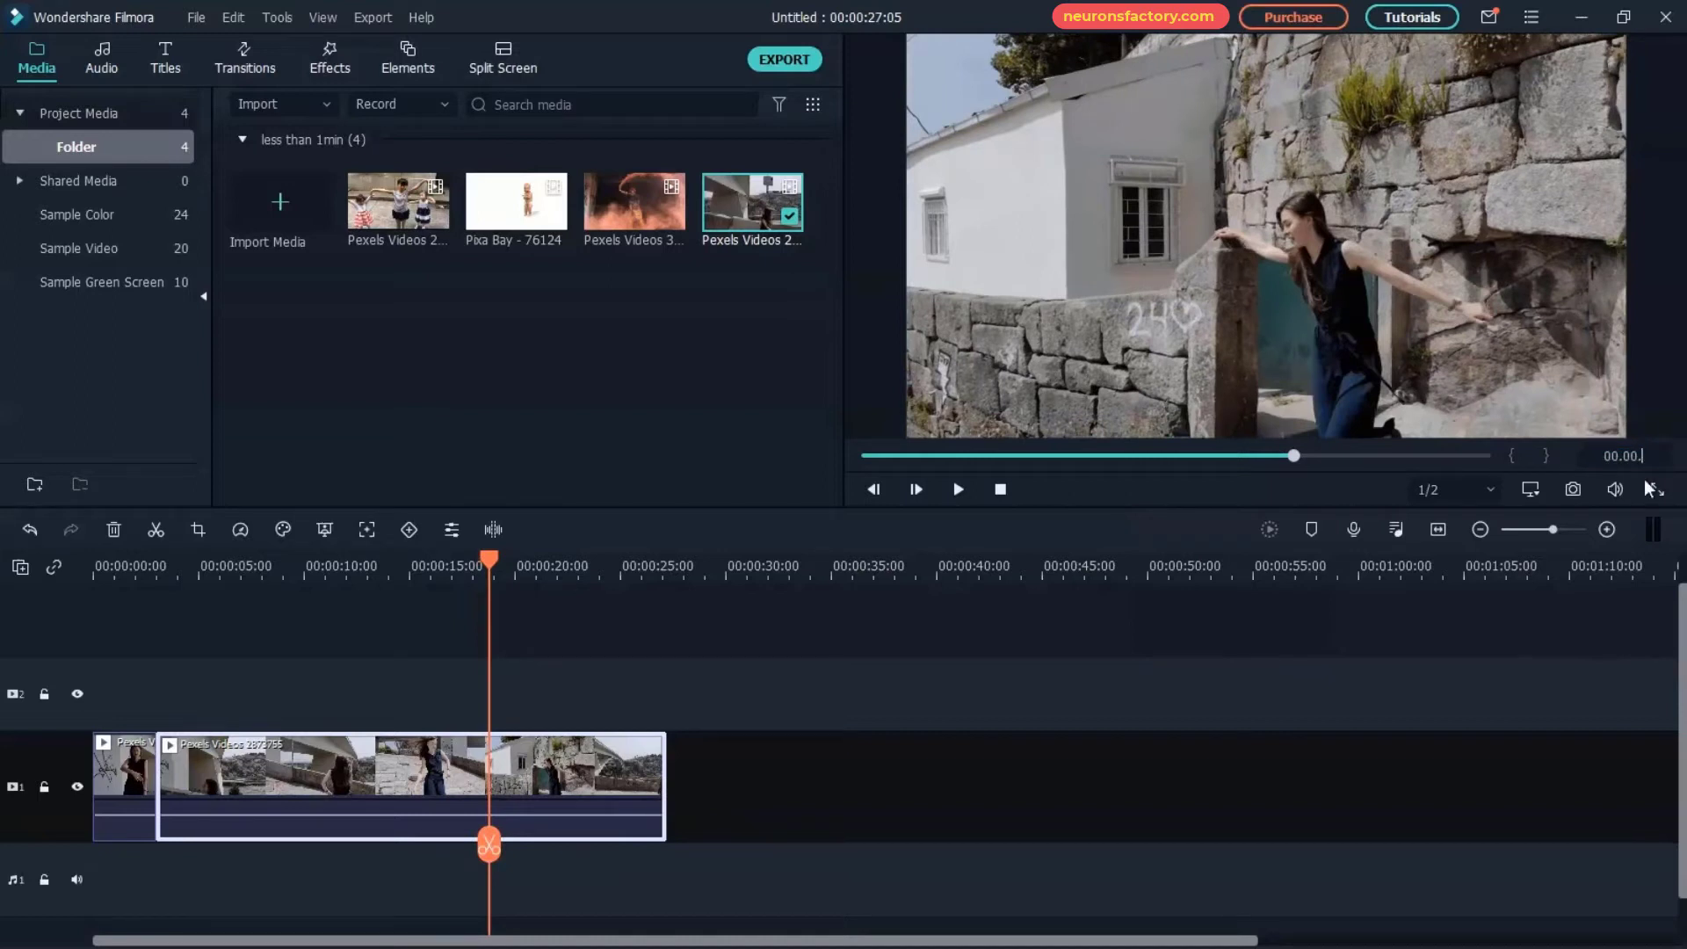
type("00.00.17.00")
key("Return")
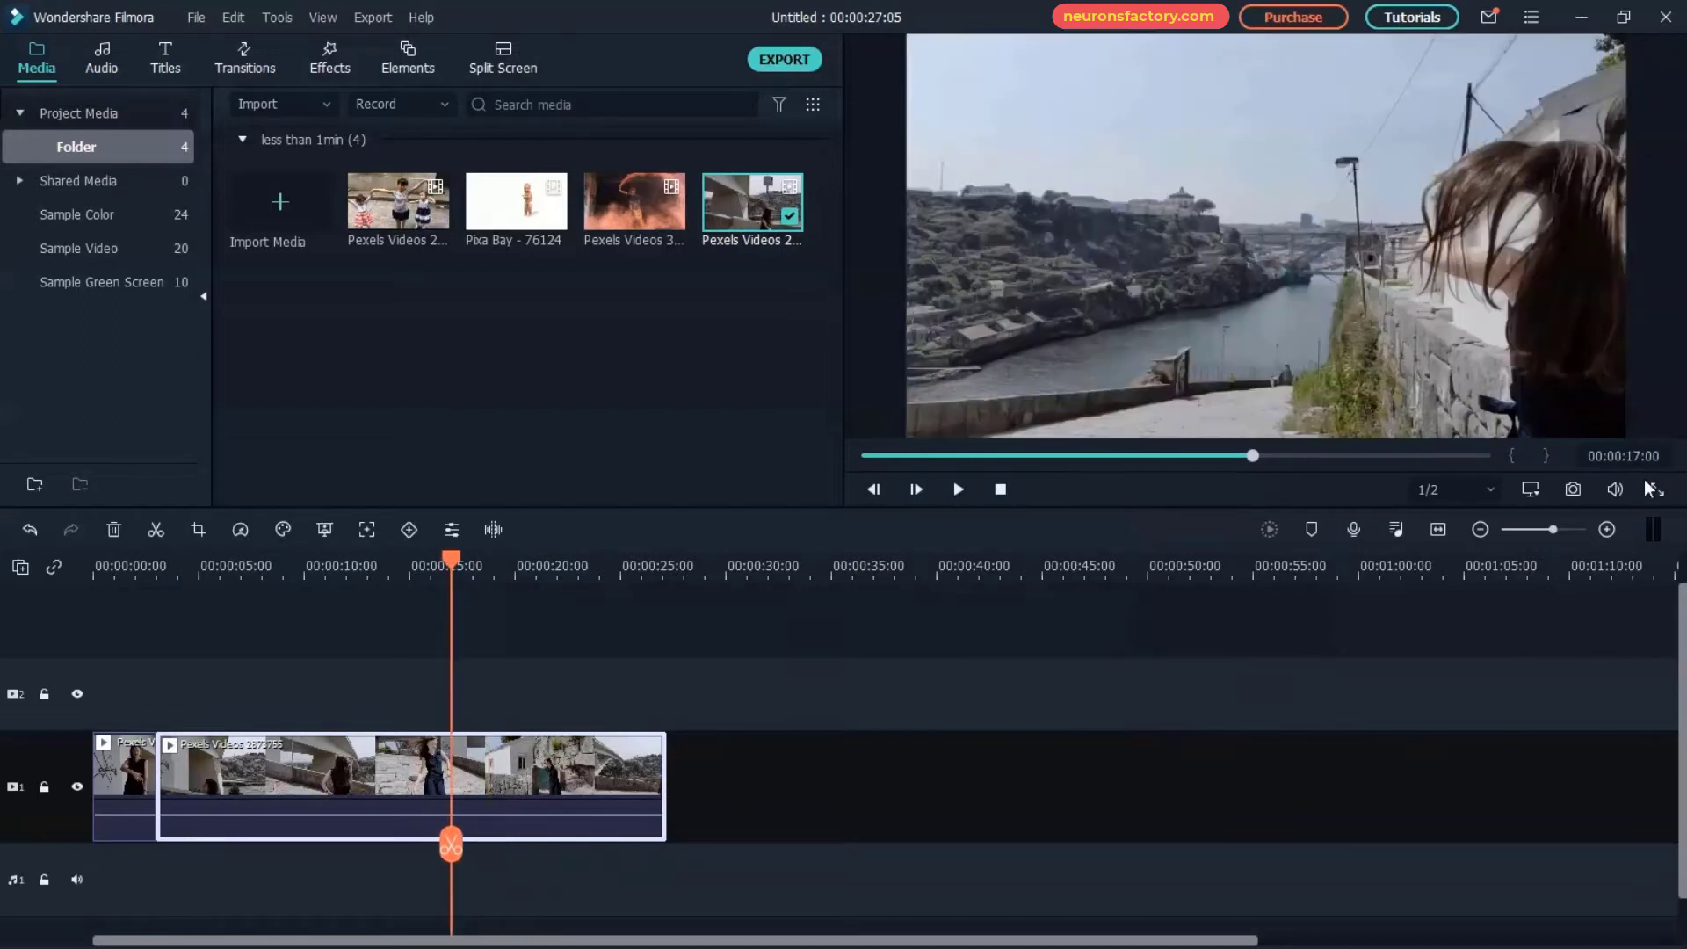
left_click(155, 529)
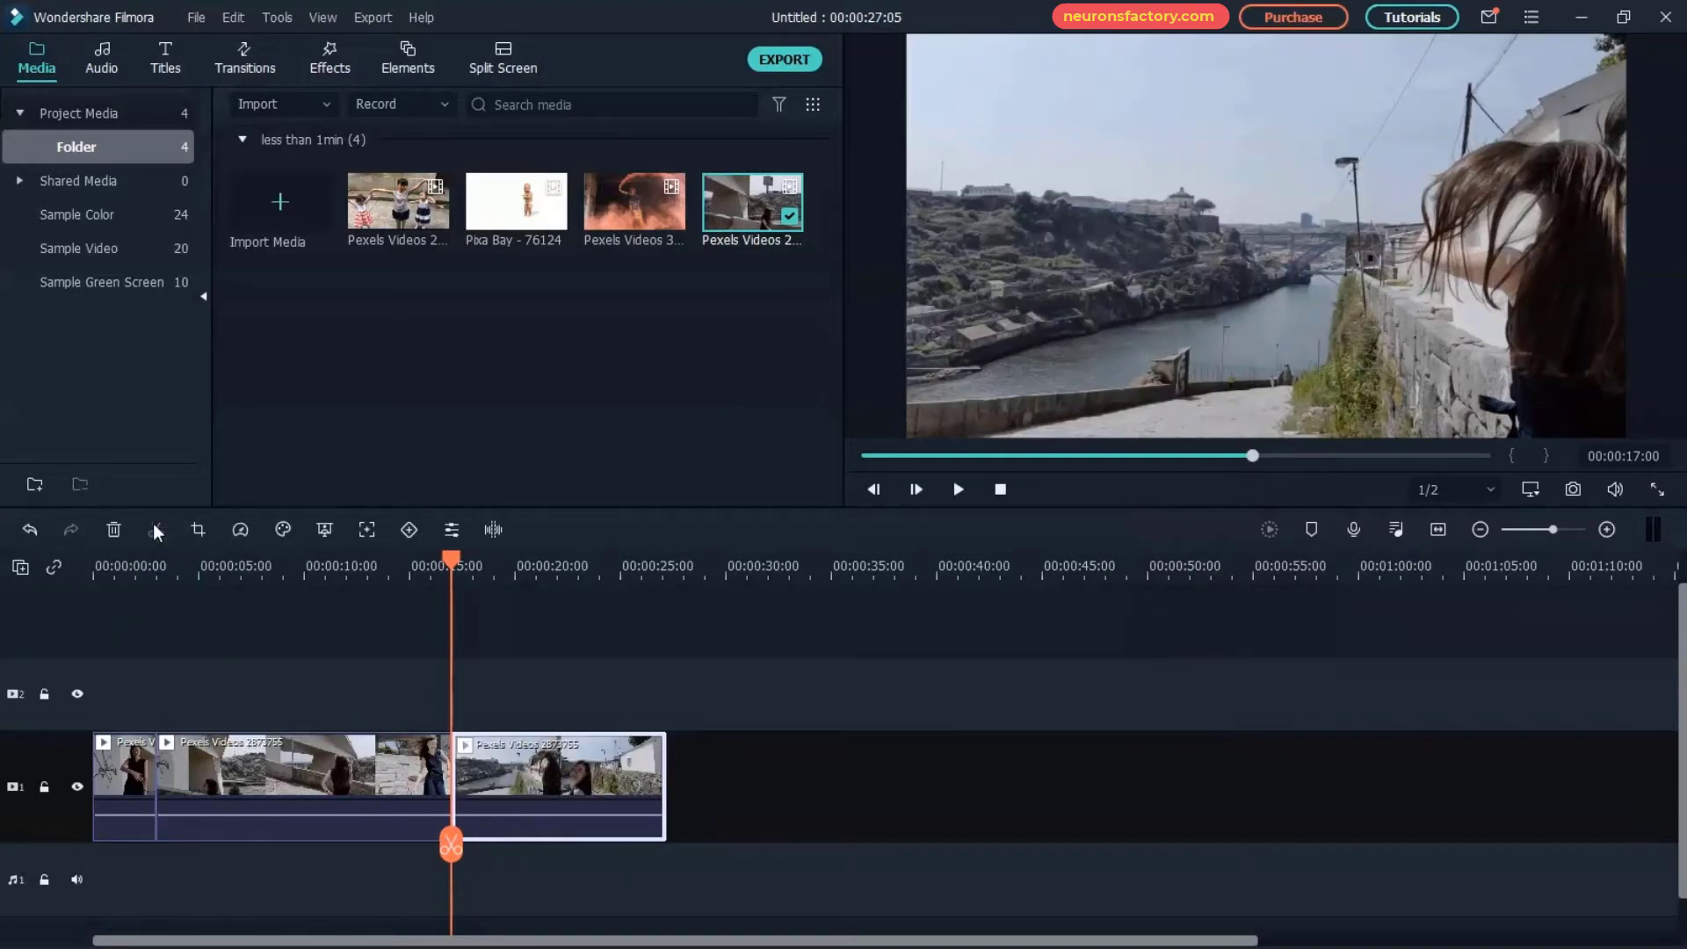
left_click(286, 756)
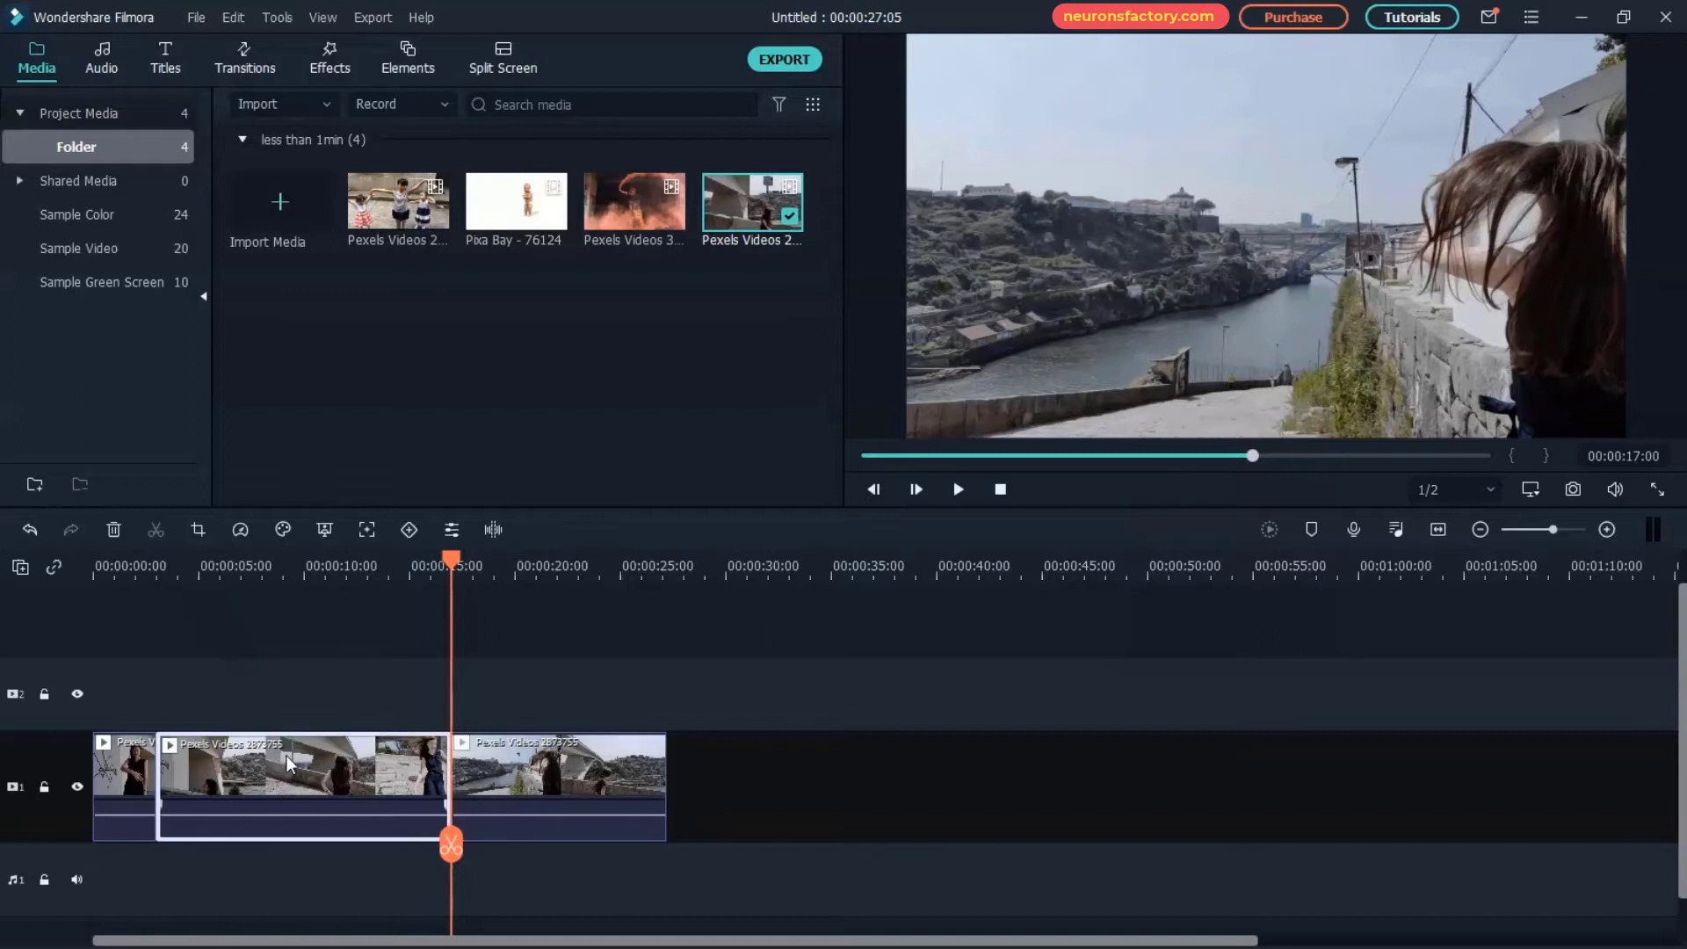
left_click(114, 529)
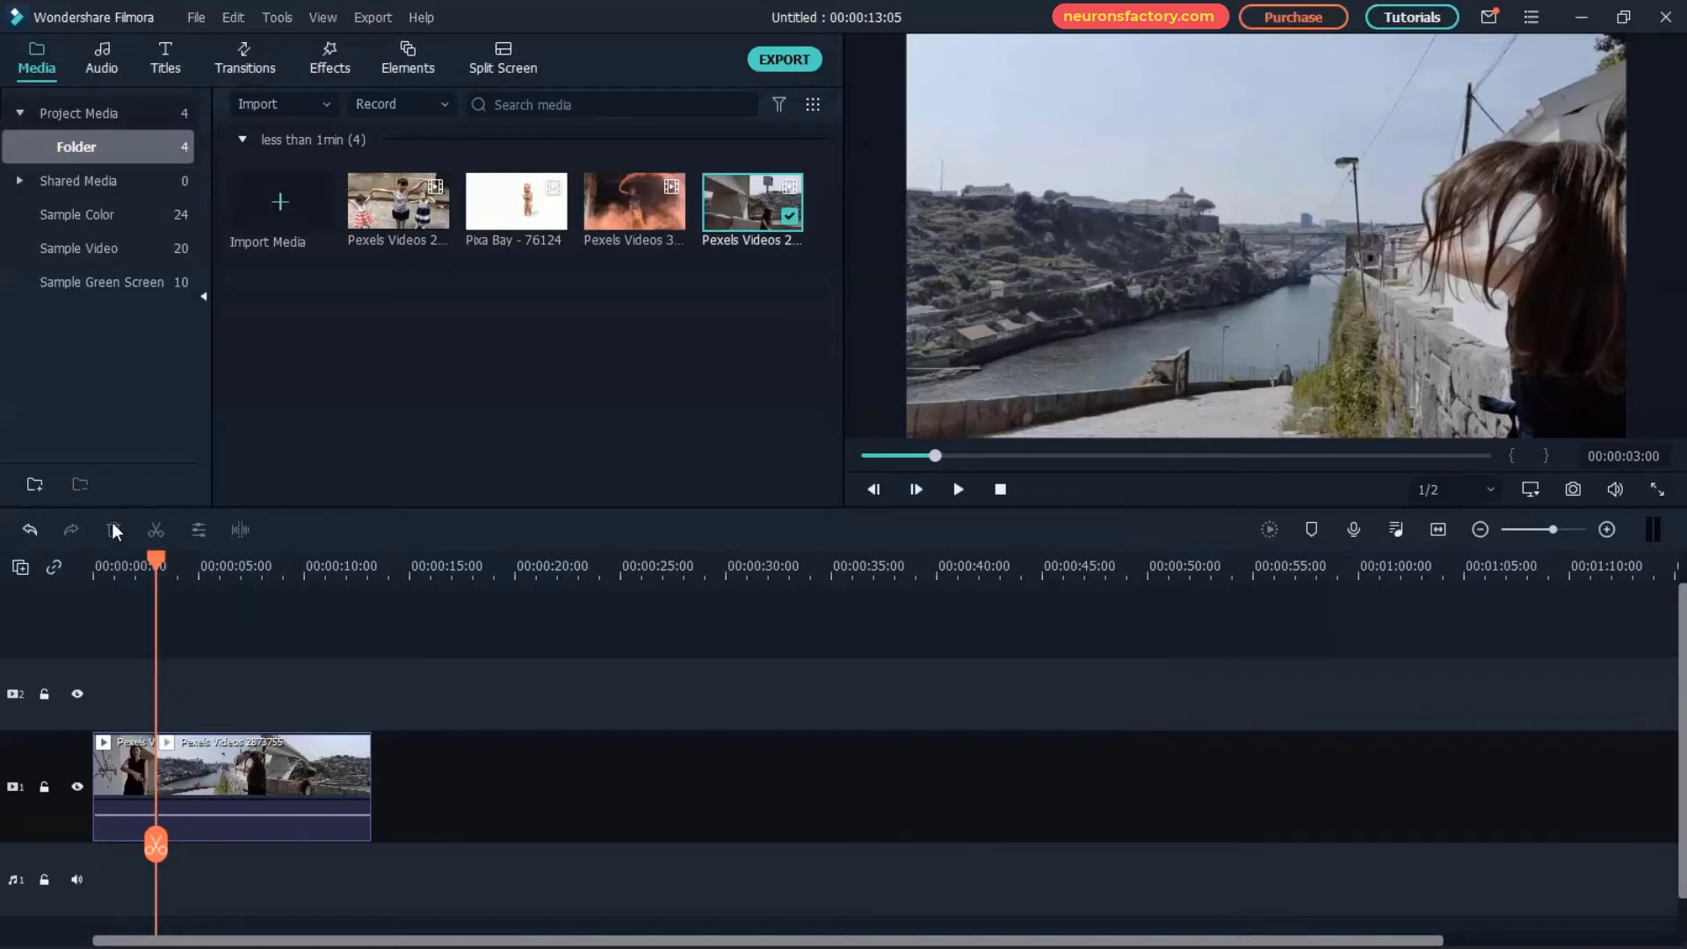
- Split the second clip on video track 1 at 00:00:05:21
left_click(1597, 456)
type("00.00.025")
key("BackSpace")
key("BackSpace")
type("5.21")
key("Return")
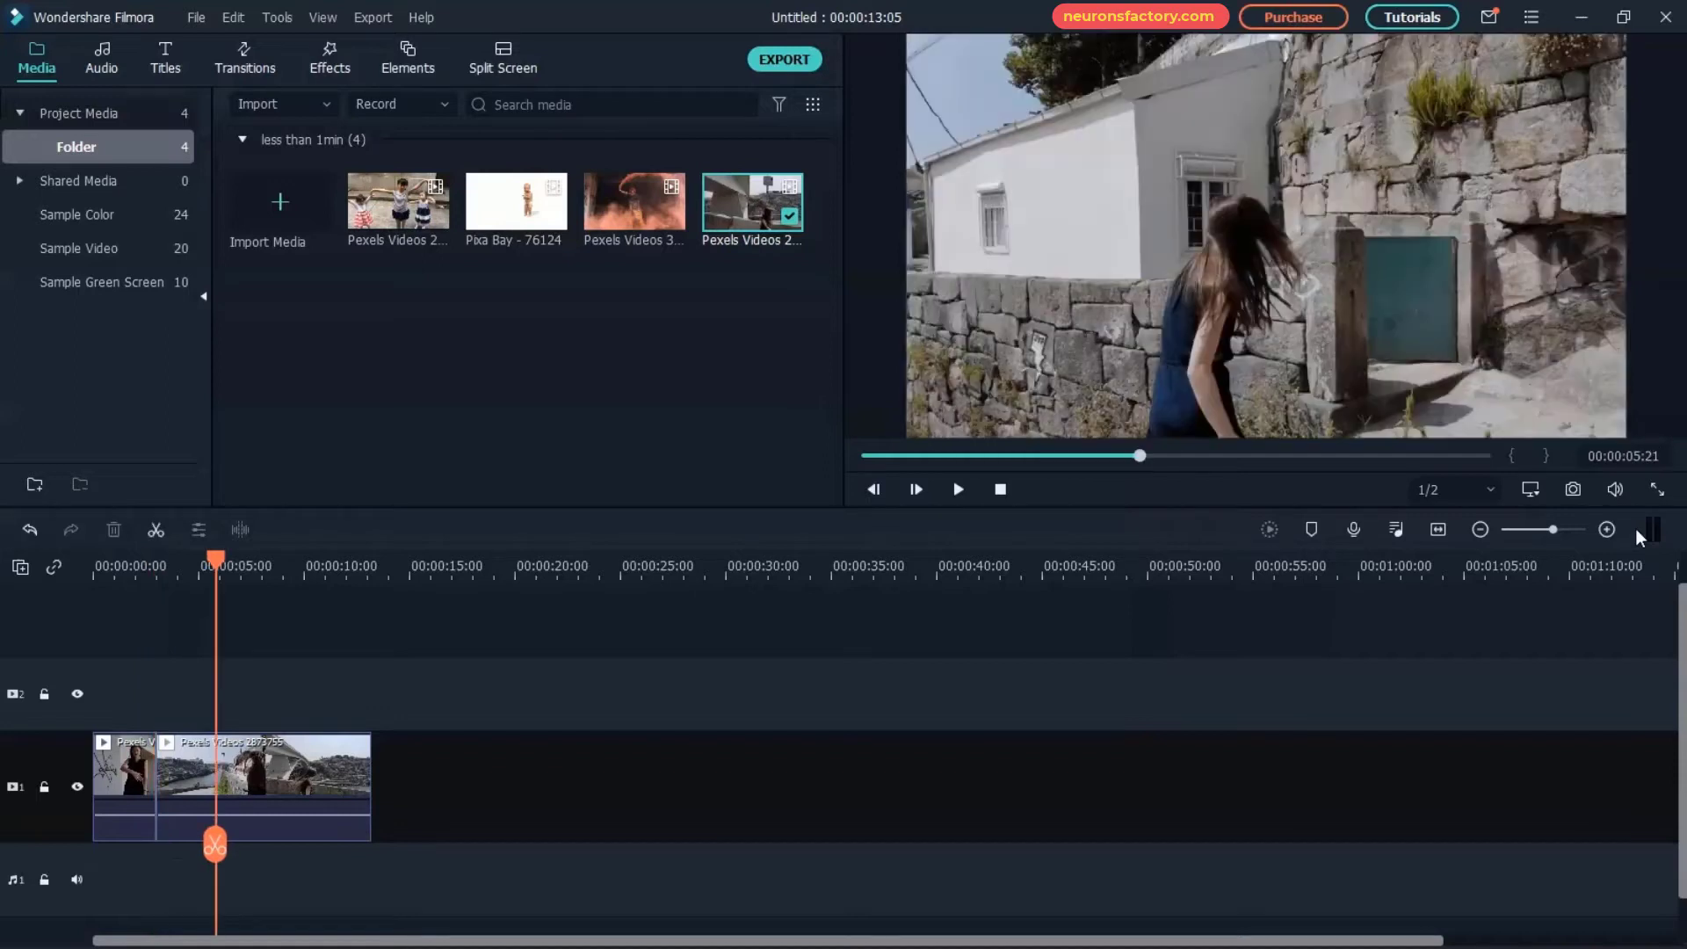
left_click(156, 528)
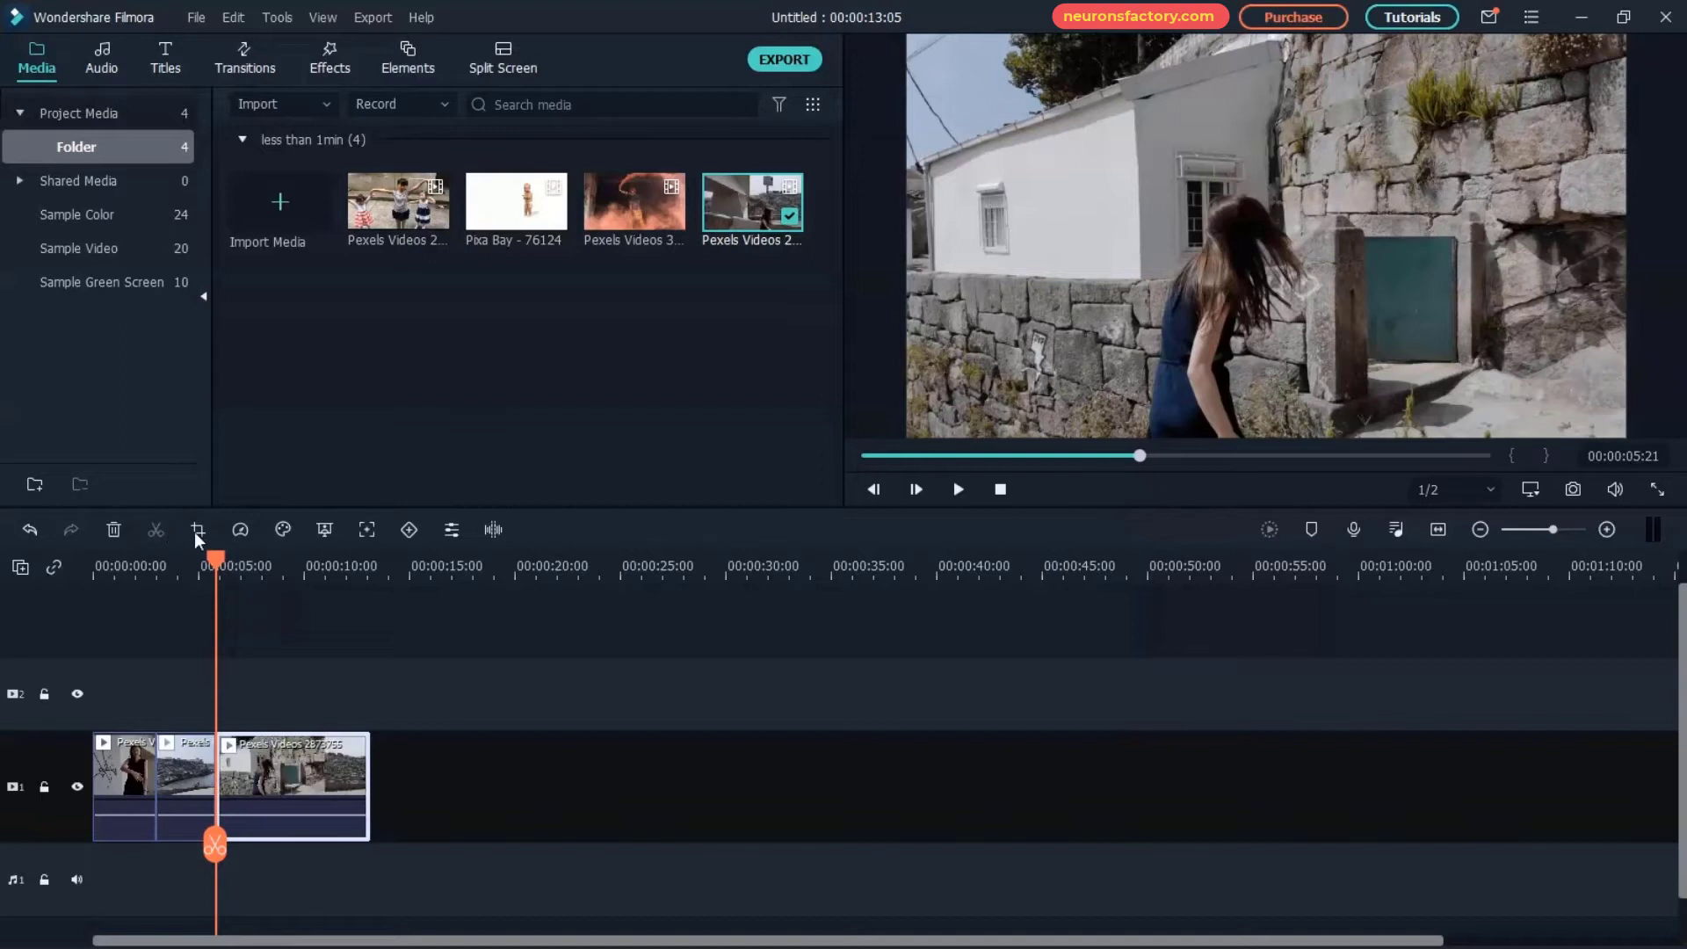
- Split the last clip at 00:00:10:22 and delete the segment between 00:00:05:21 and that cut
left_click(1588, 453)
type("00.00.10.22")
key("Return")
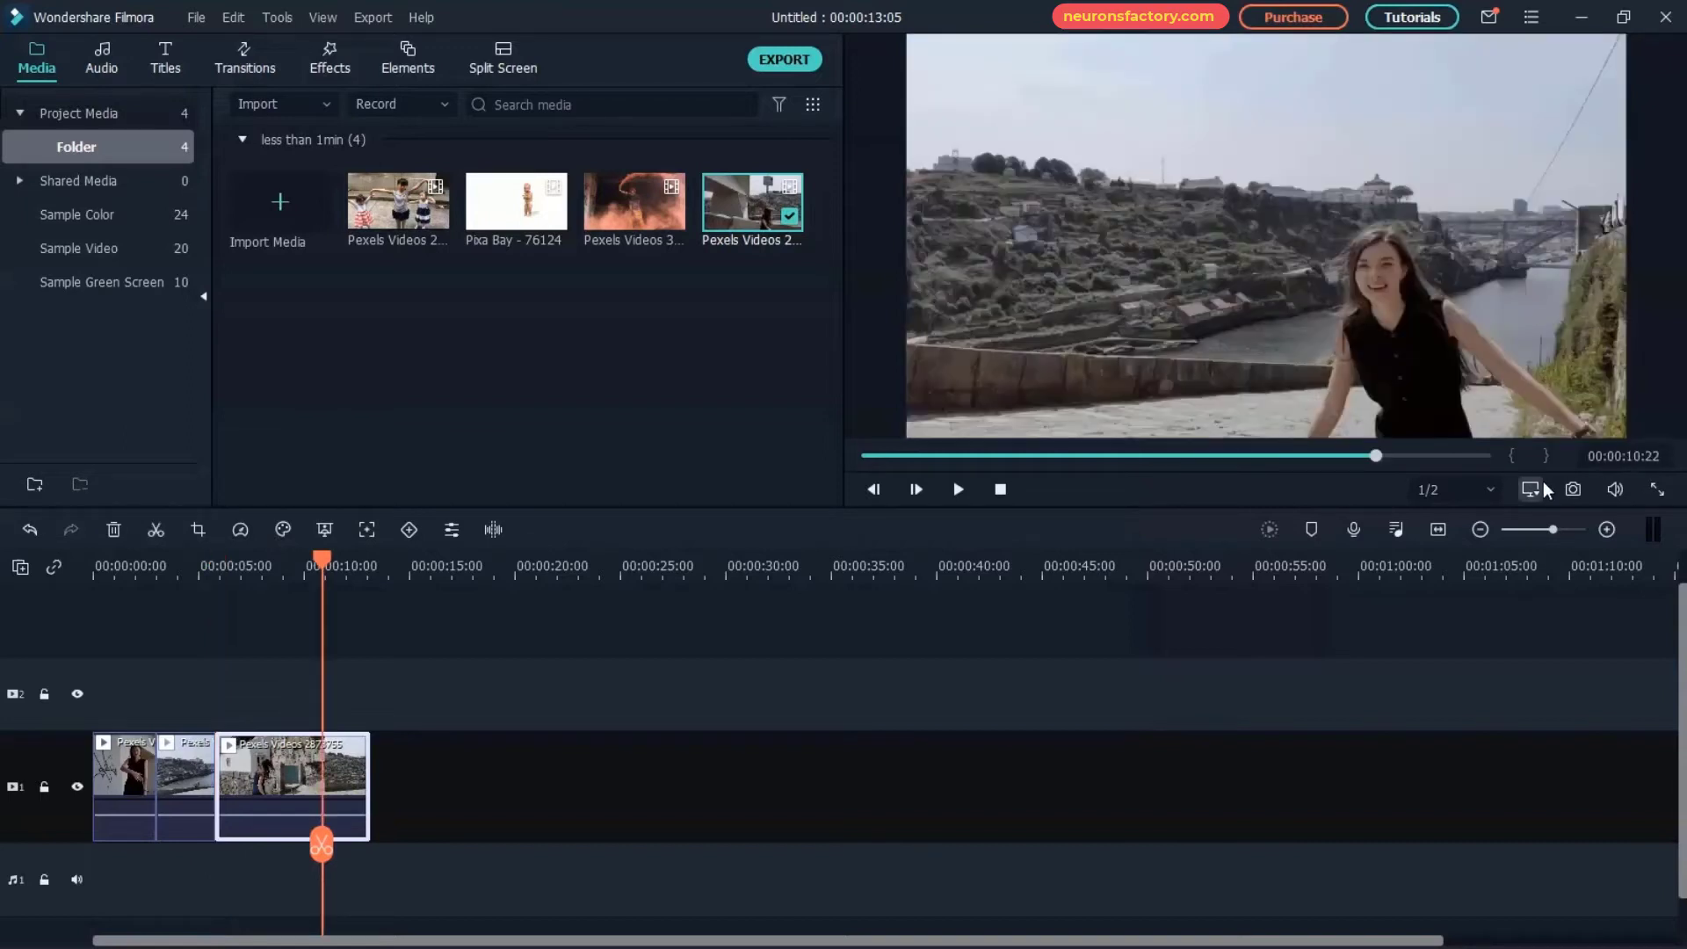
right_click(339, 602)
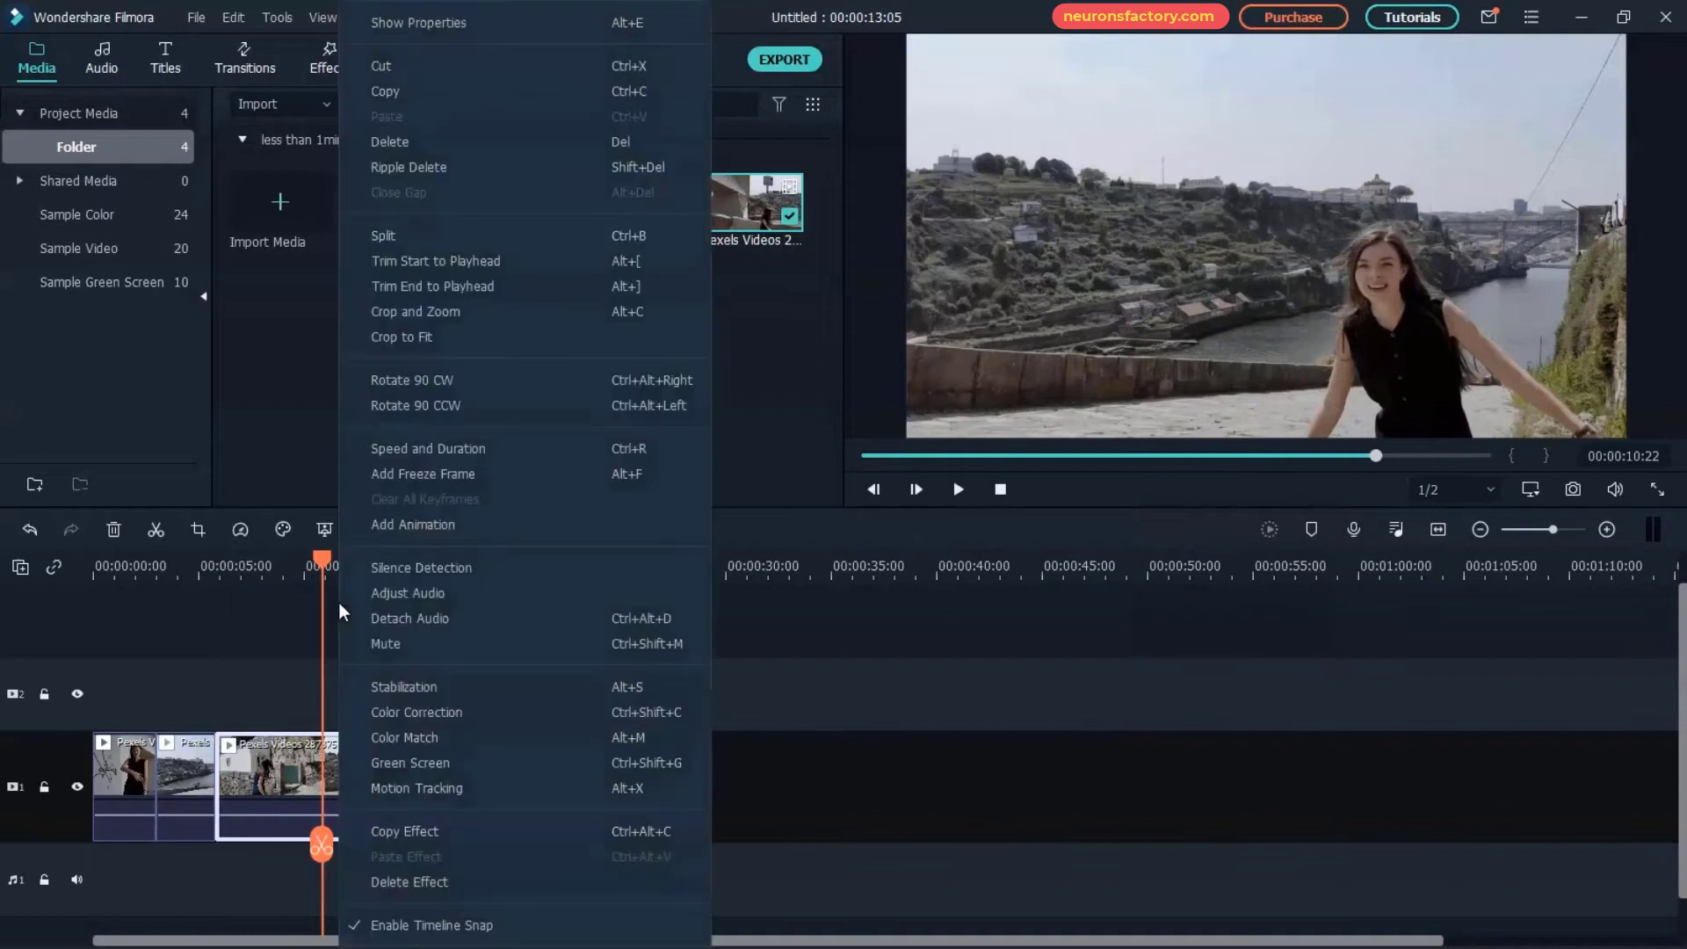
left_click(612, 239)
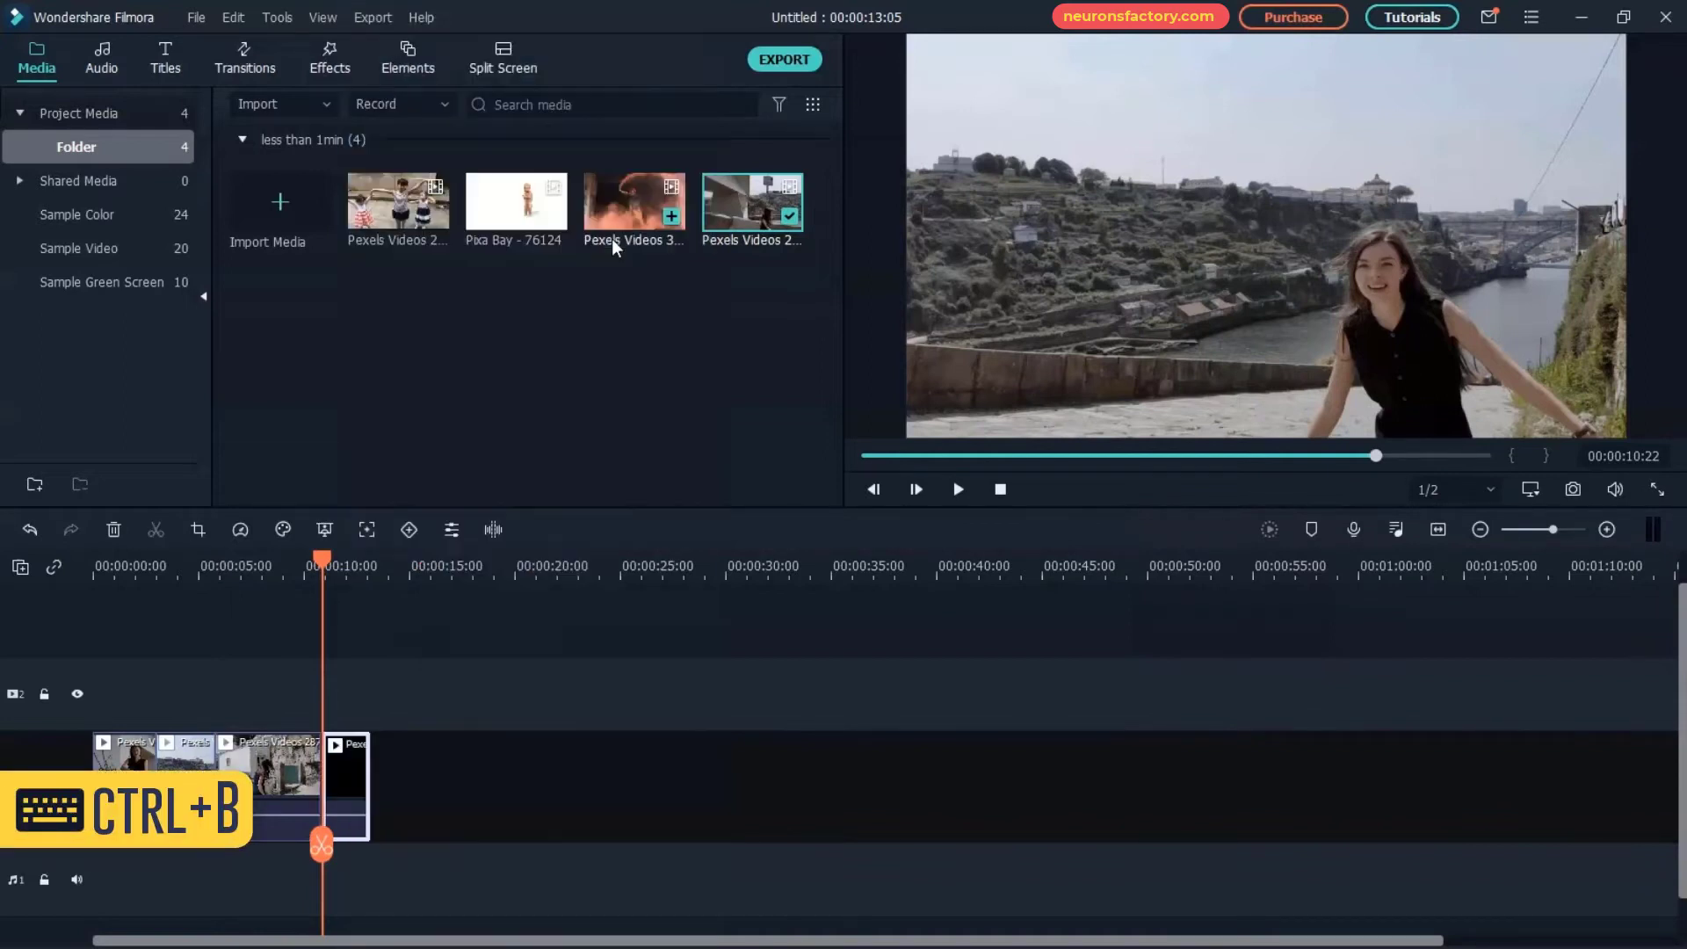
left_click(285, 765)
key("Delete")
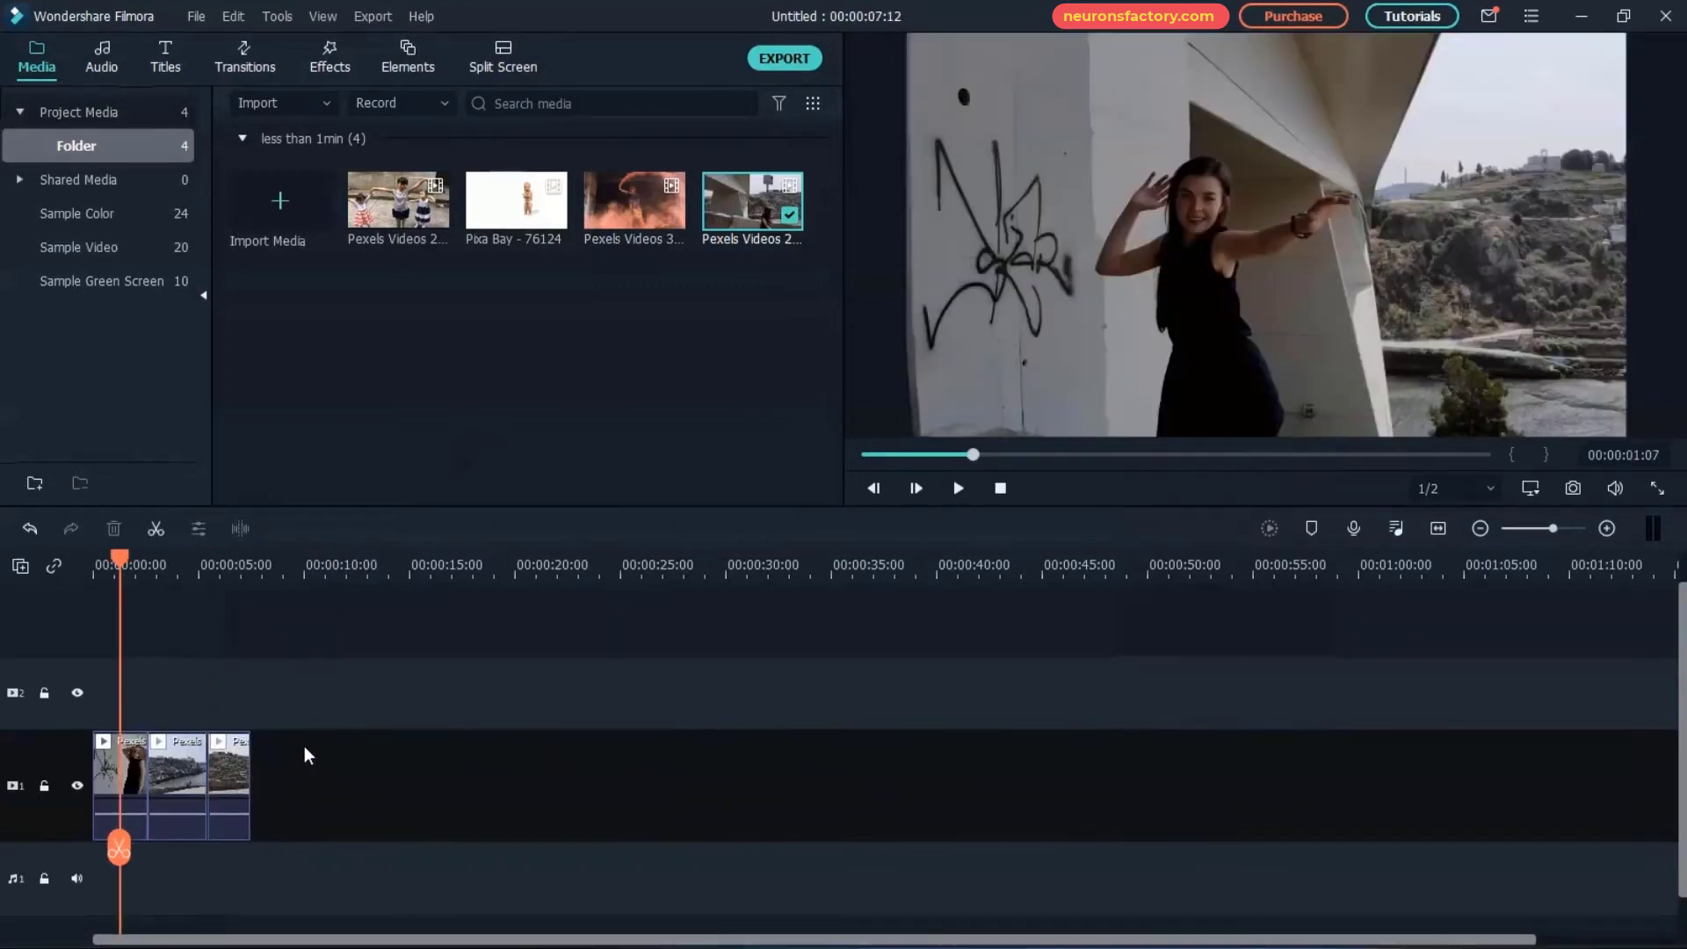
- Trim the start of the first clip and the end of the last clip slightly by their edges
left_click(97, 766)
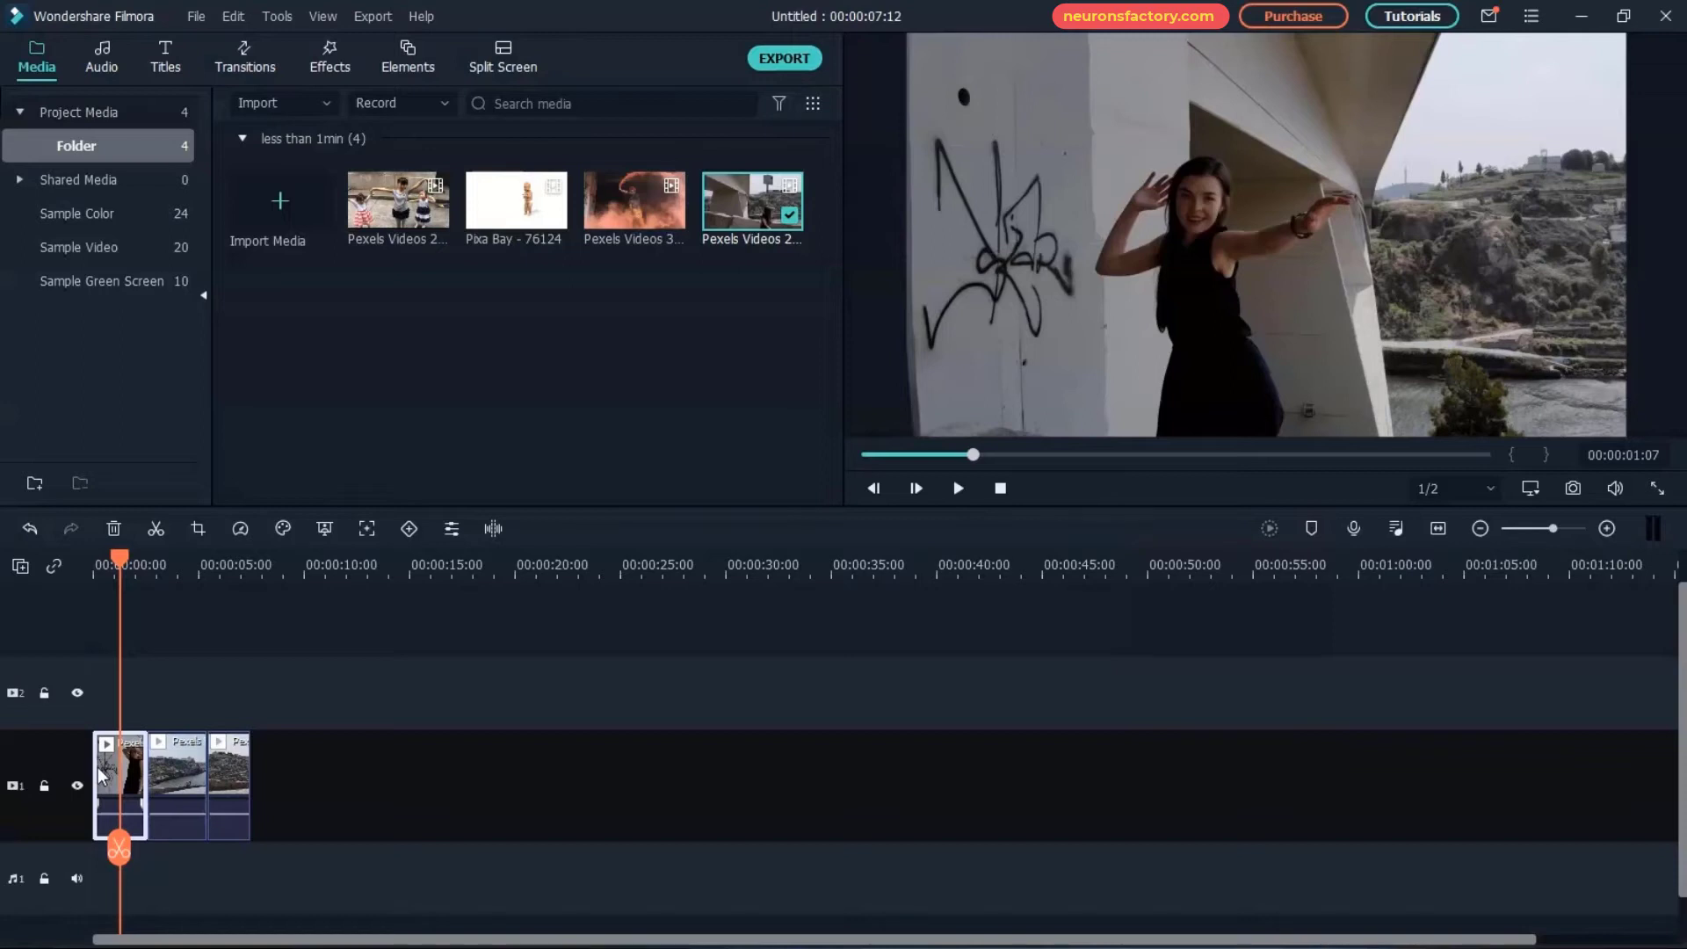
left_click_drag(98, 775, 100, 780)
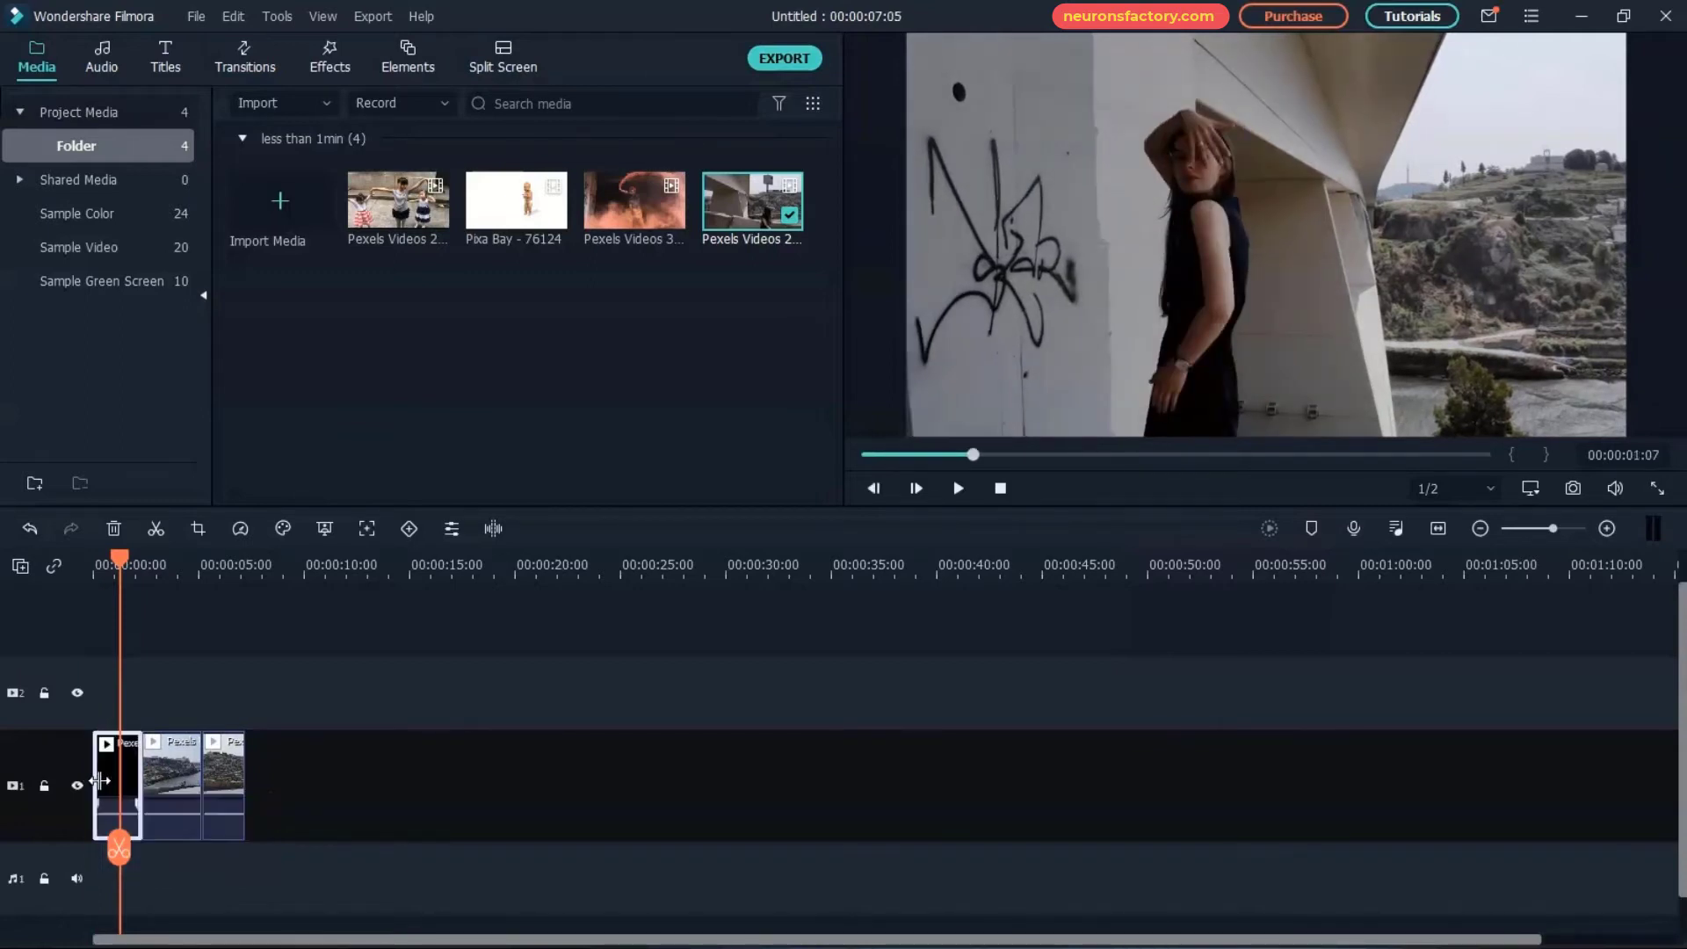
left_click(229, 785)
left_click_drag(243, 780, 238, 782)
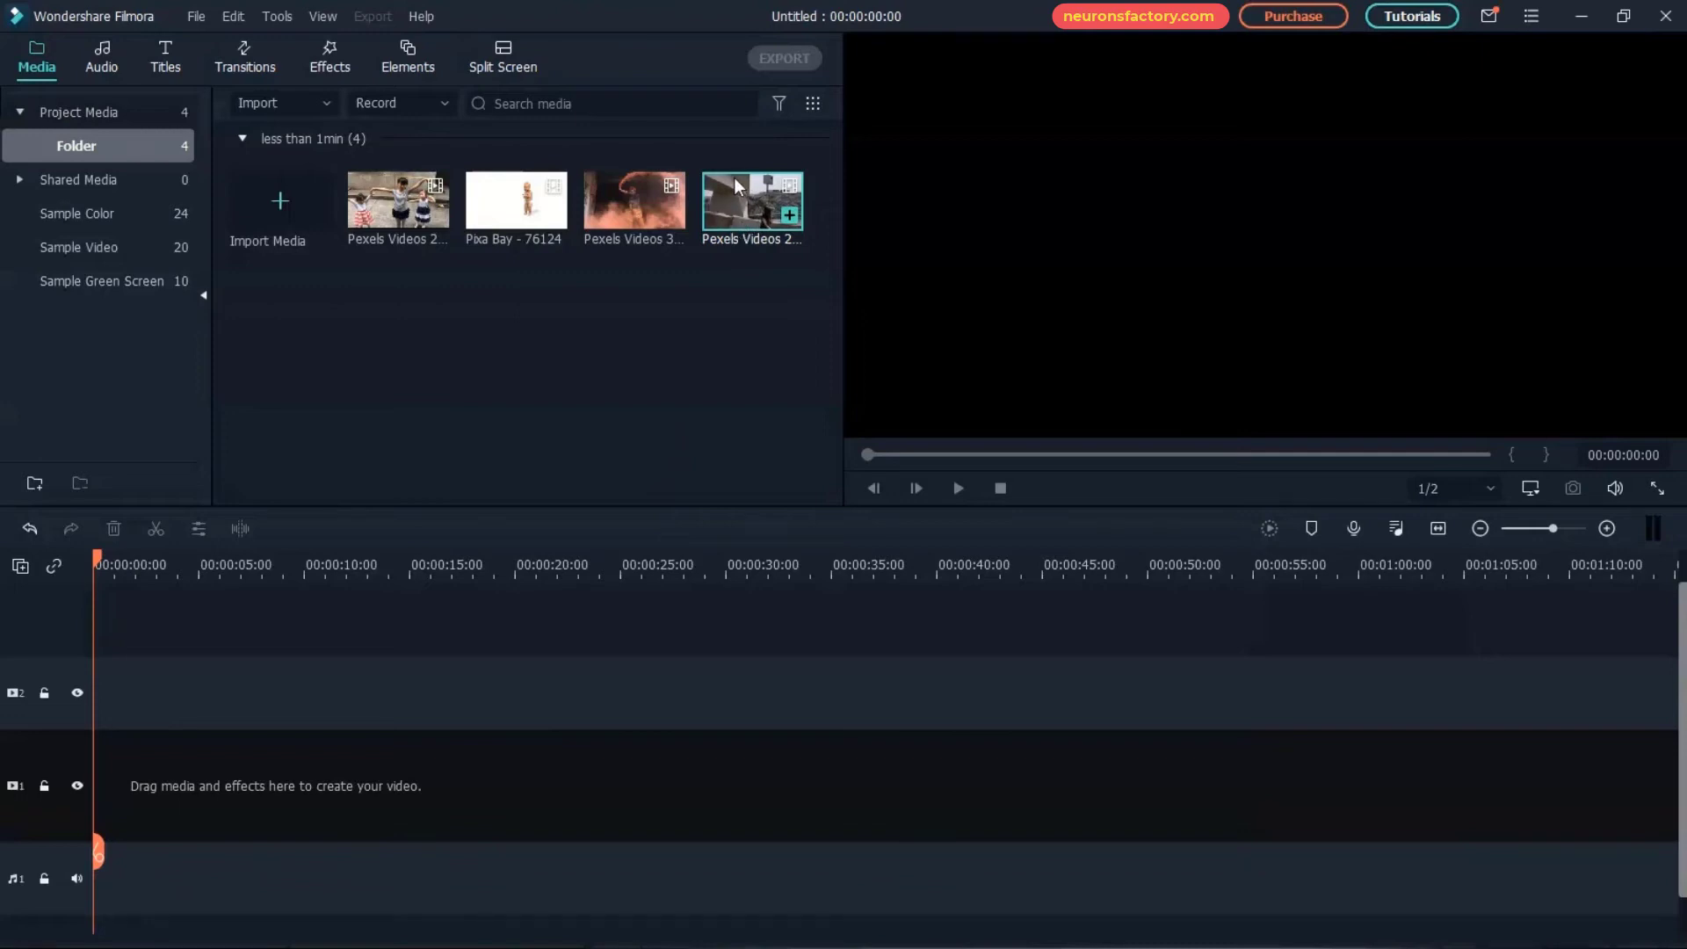
- Mark Pexels Videos 2873755 from 00:00:00:13 to 00:00:03:06 in the preview and place that range on video track 1 at about 8.5 s
double_click(735, 220)
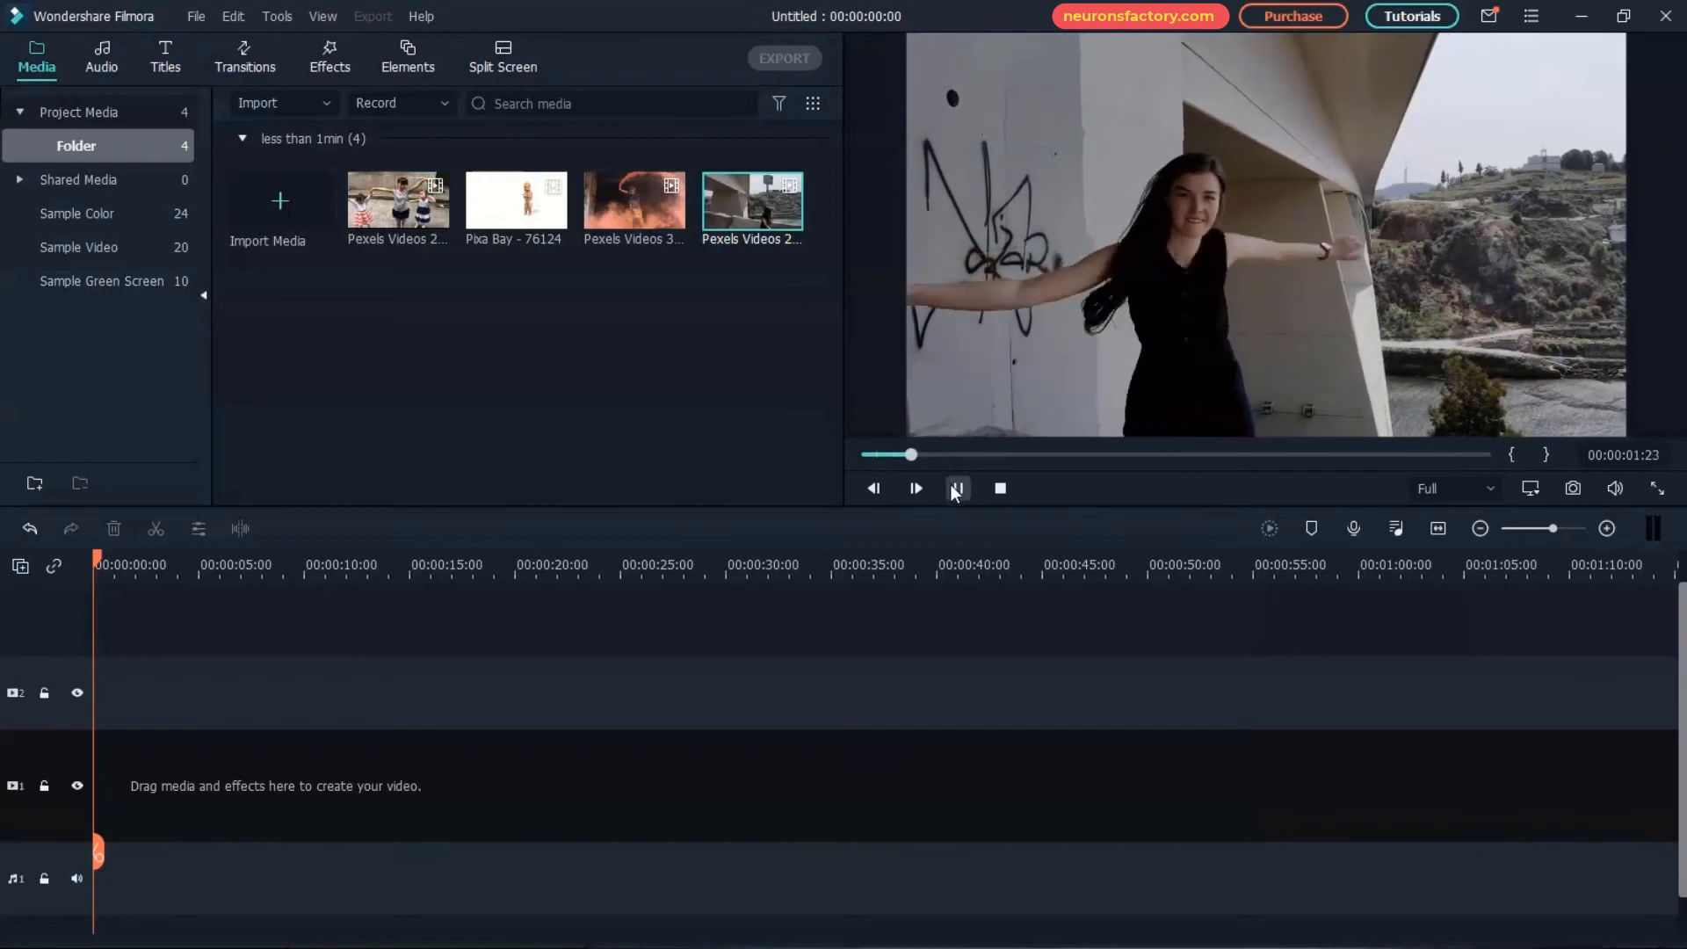
left_click(879, 455)
left_click_drag(878, 457, 877, 460)
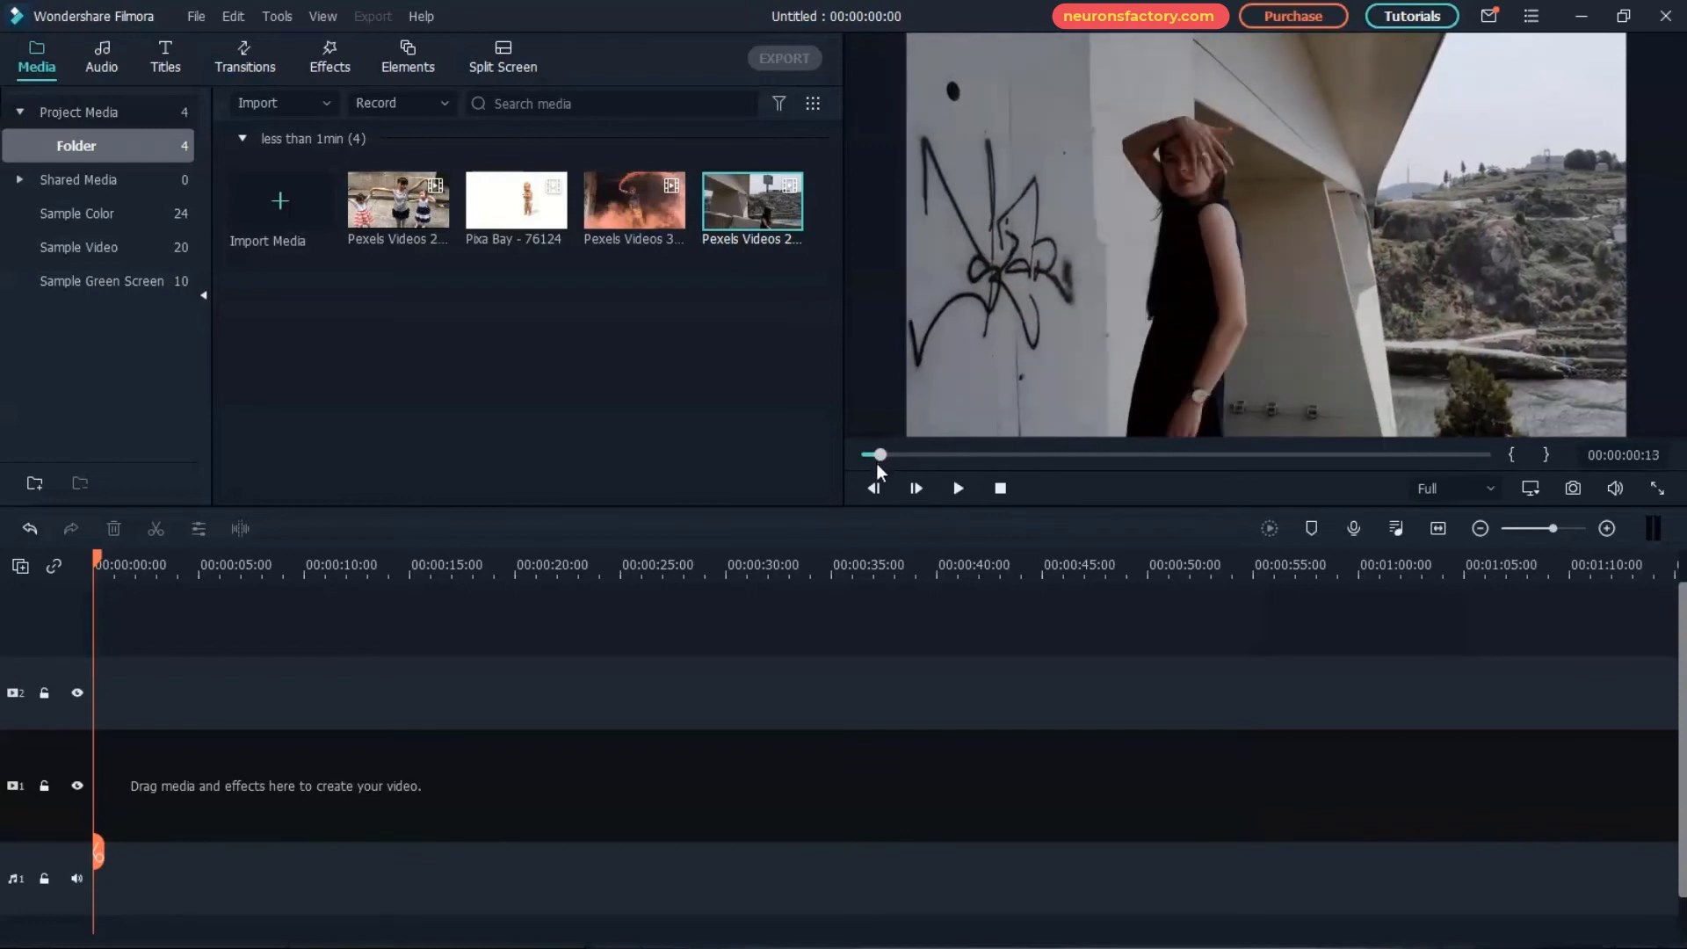
key("i")
left_click_drag(882, 456, 944, 468)
key("o")
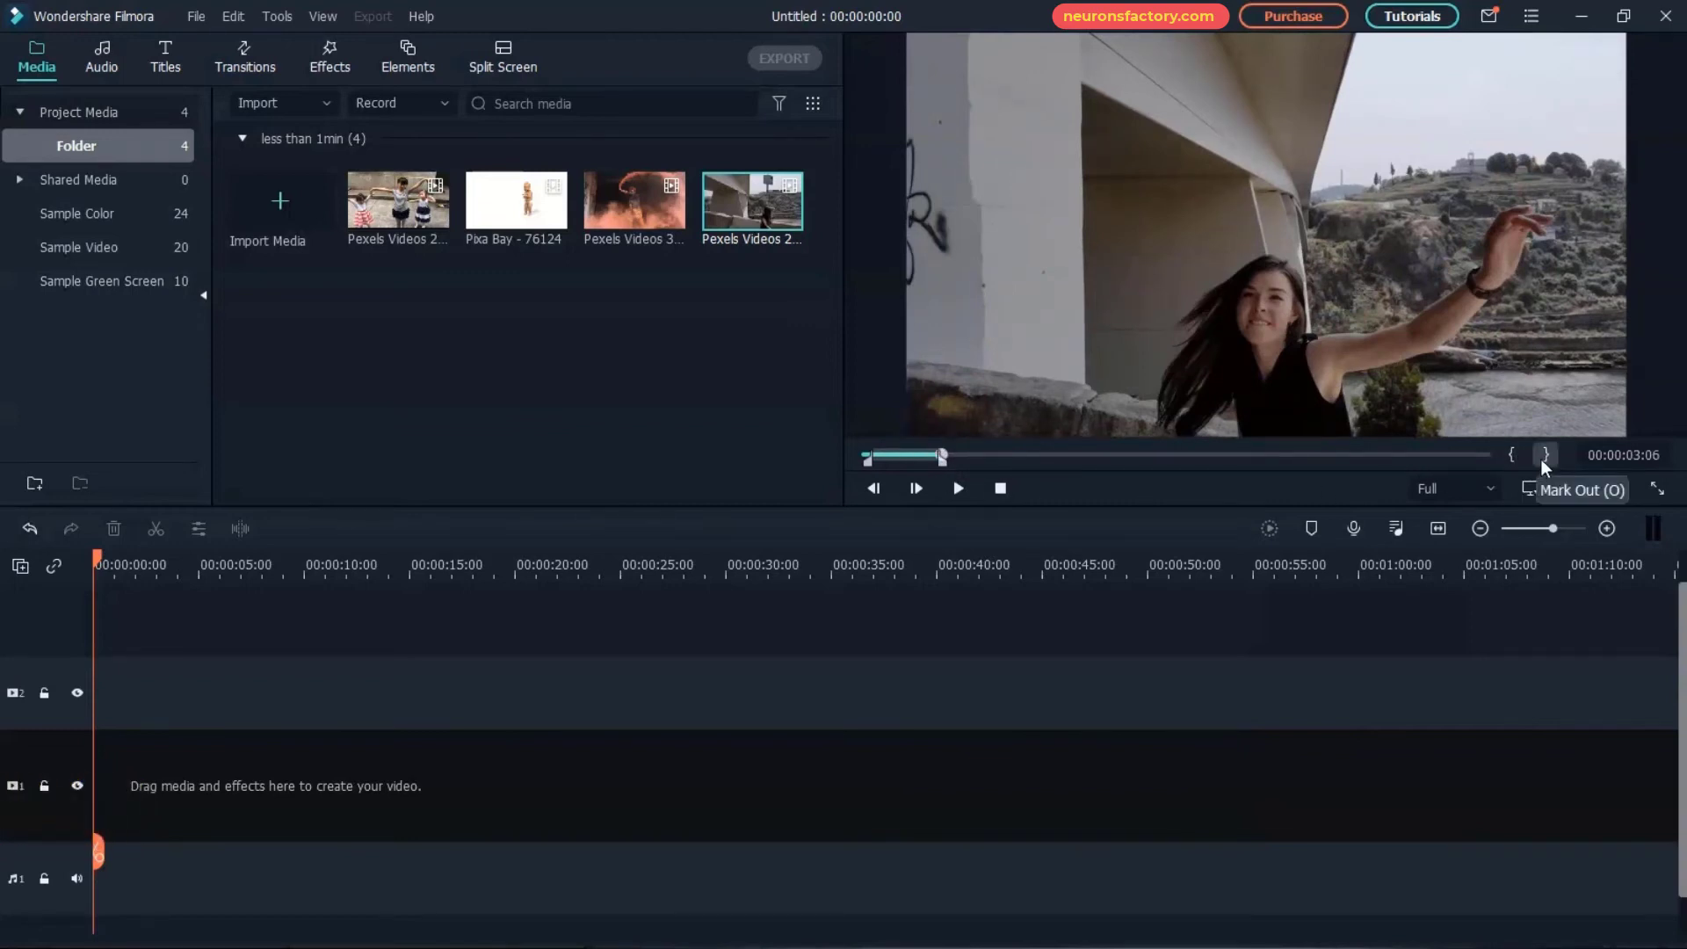
left_click_drag(983, 251, 272, 759)
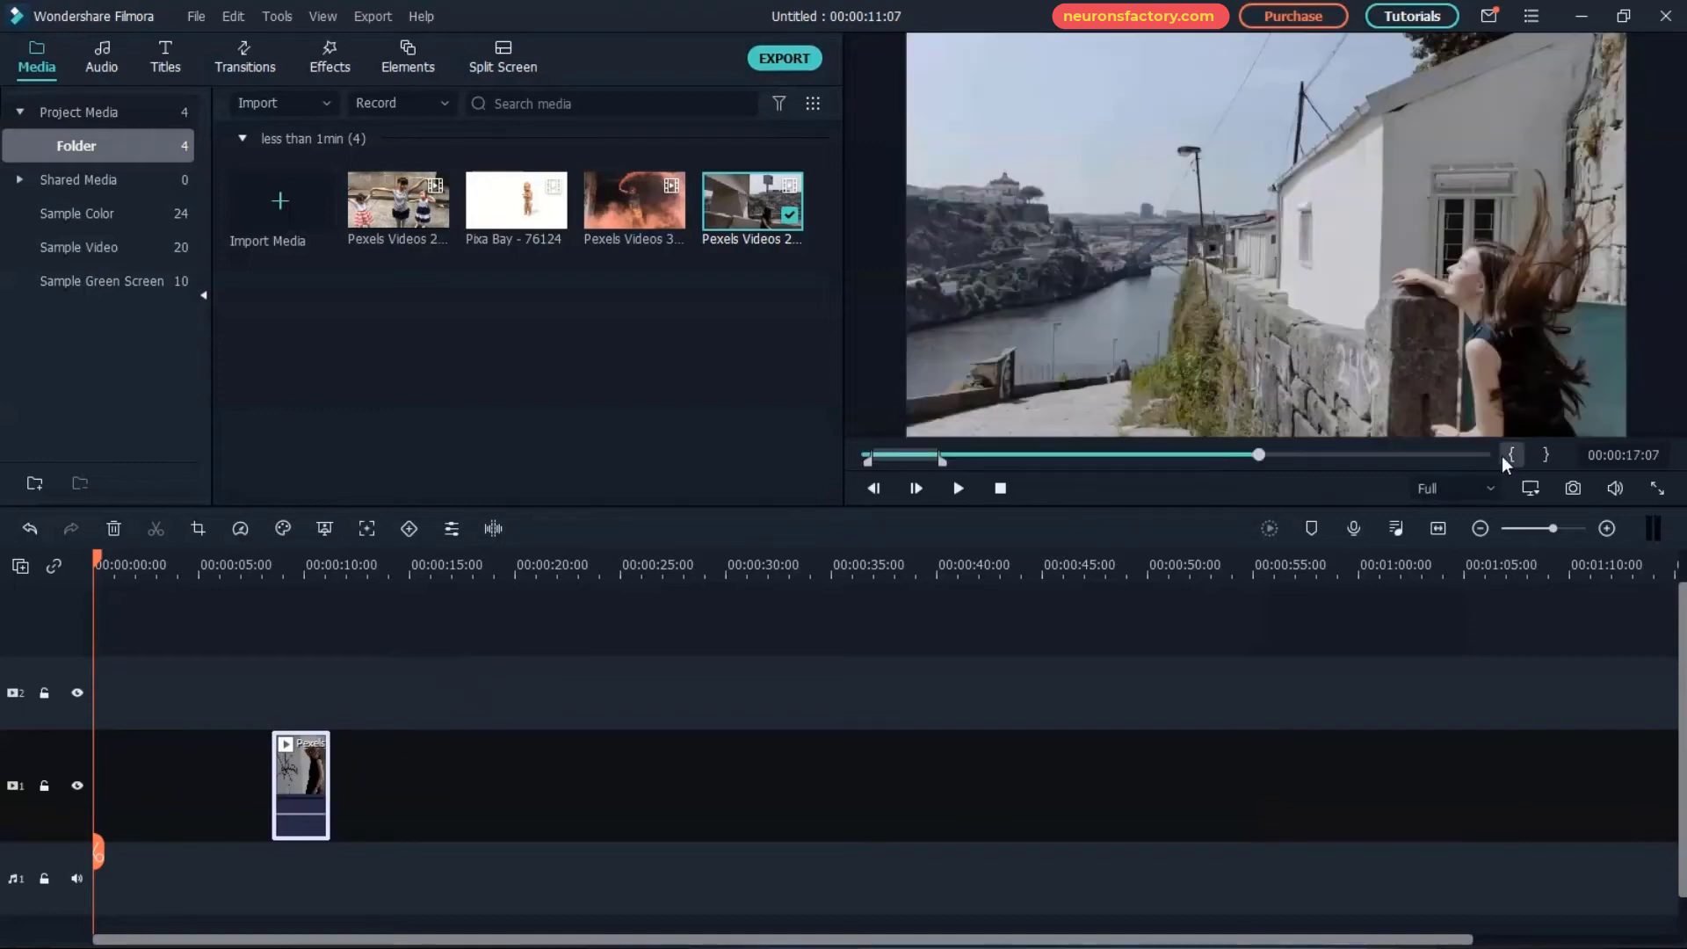
- Mark the source clip from 00:00:17:07 to 00:00:20:07 and place that range on video track 1 at about 14 s
left_click(1504, 456)
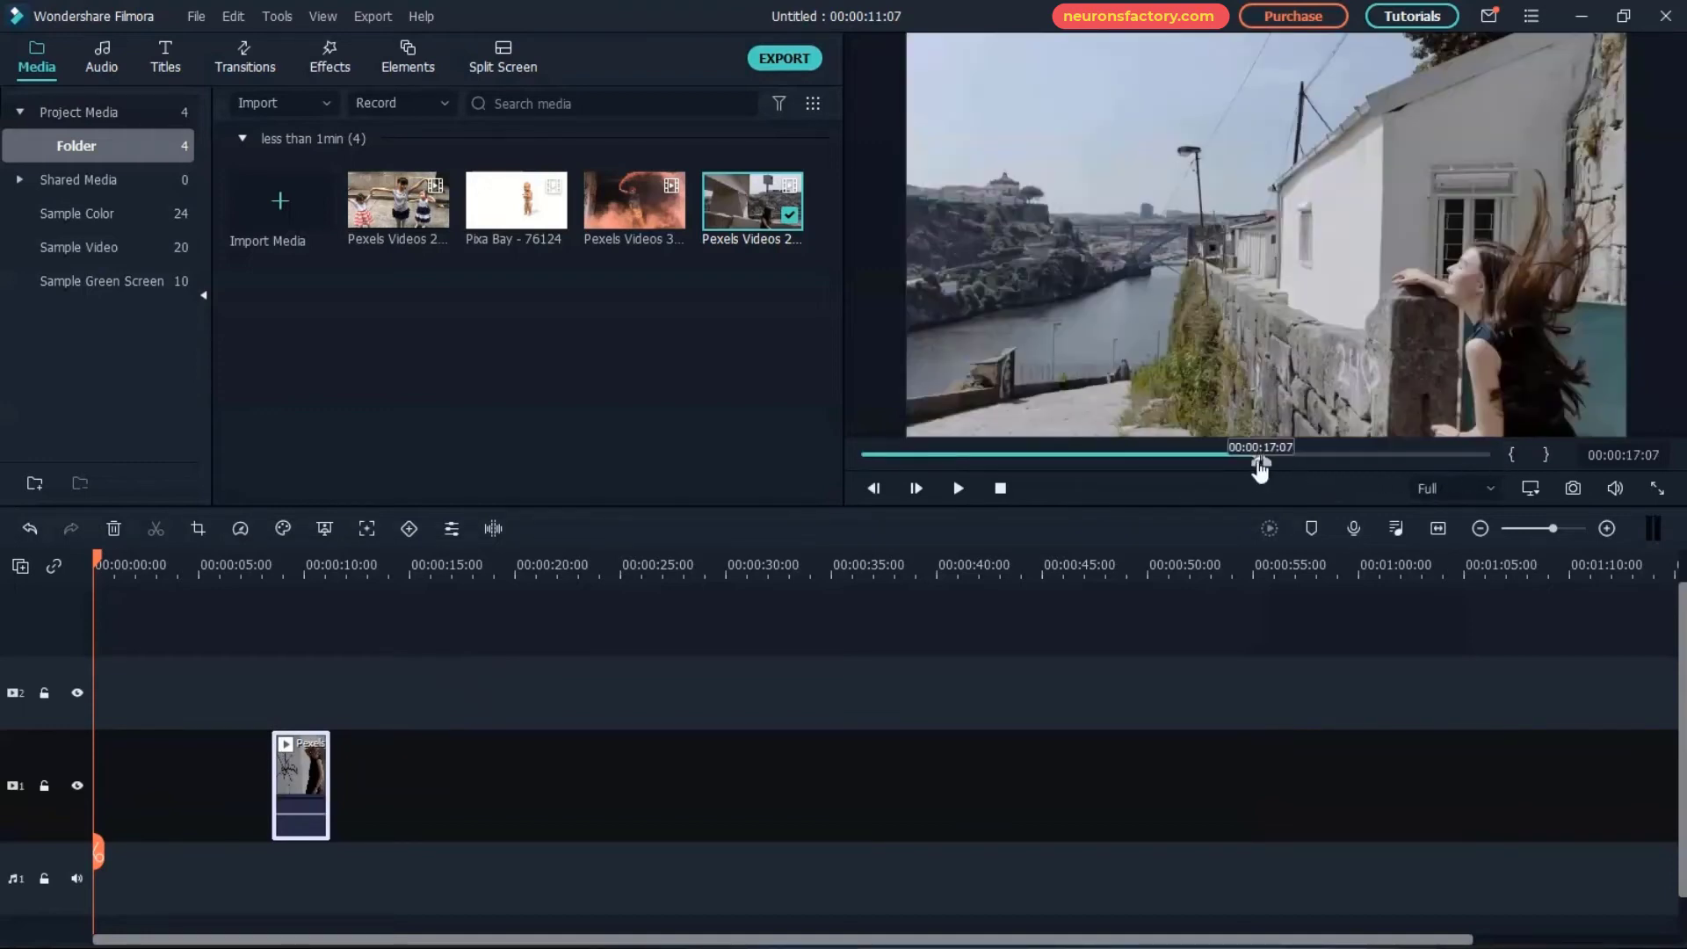
left_click_drag(1285, 452, 1328, 454)
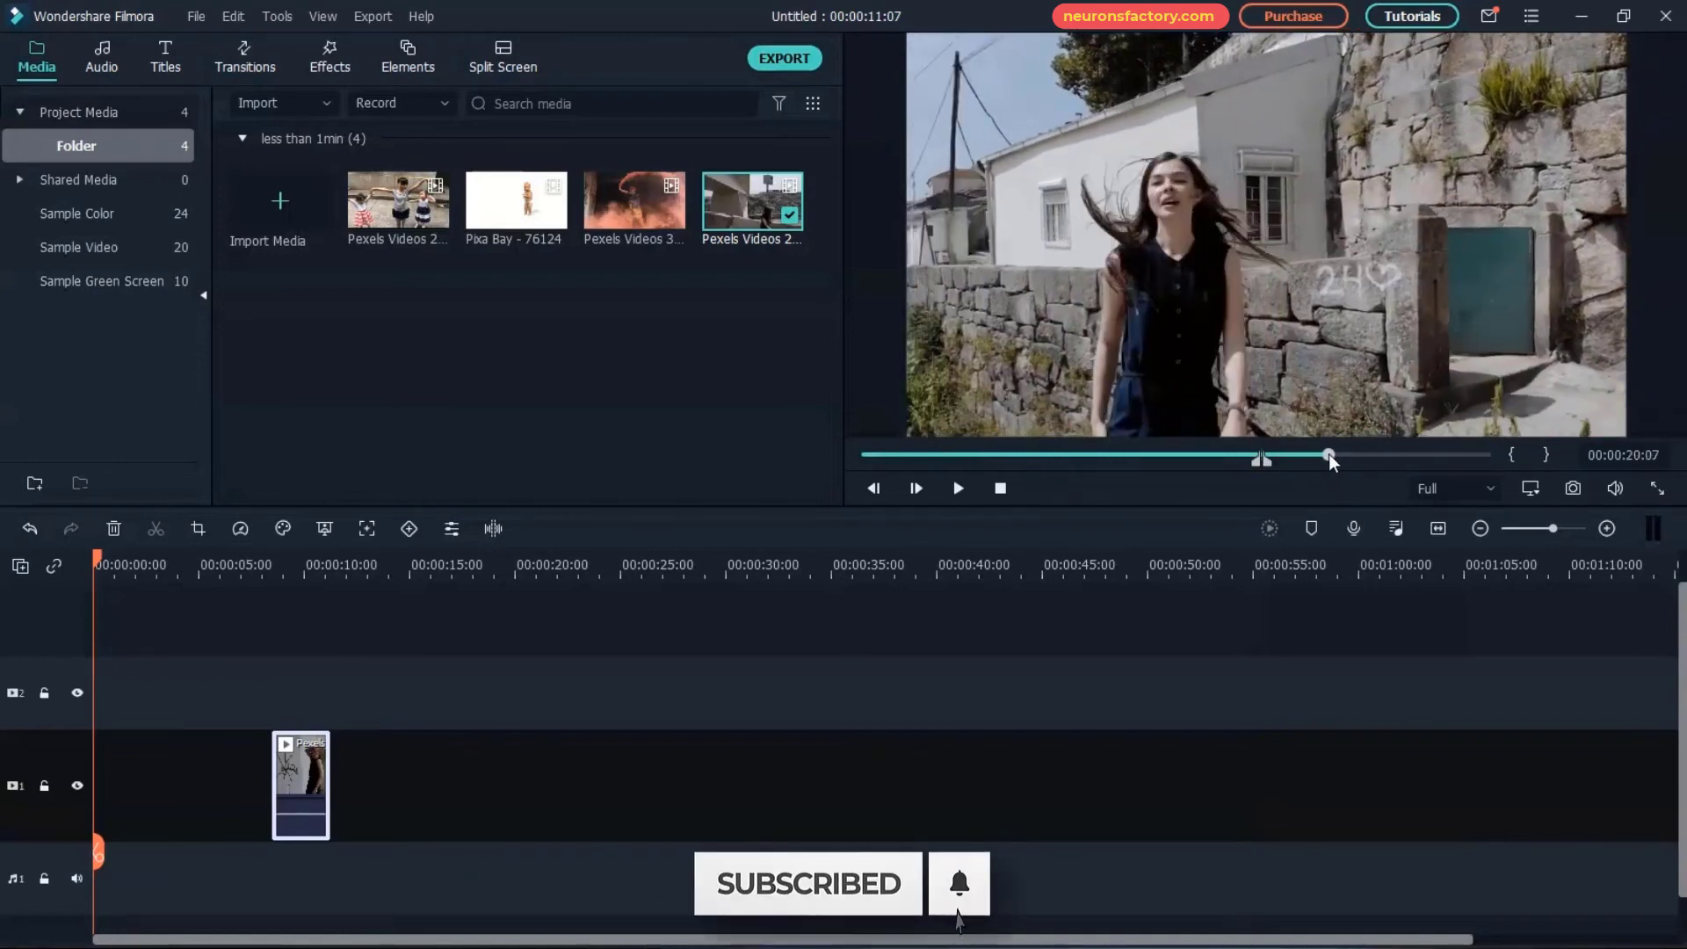
left_click(1546, 455)
left_click_drag(1239, 275, 394, 801)
- Mark a range ending at 00:00:26:18 near the source clip's end and place it on video track 1 at about 18 s
double_click(726, 233)
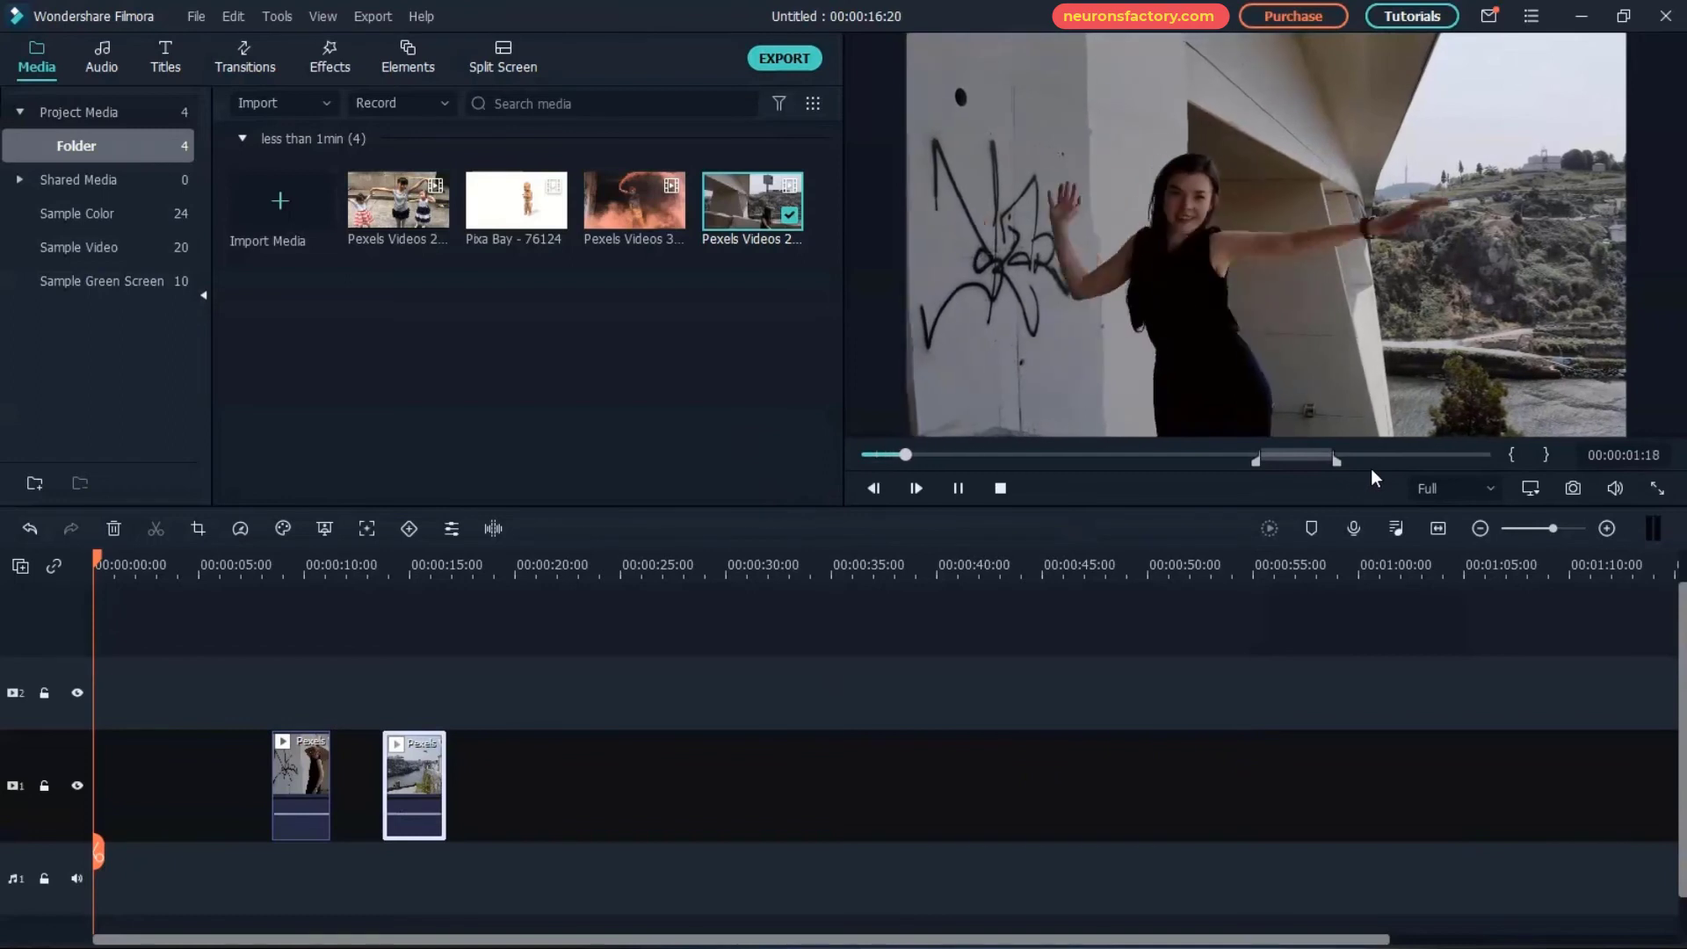
left_click_drag(1391, 457, 1474, 455)
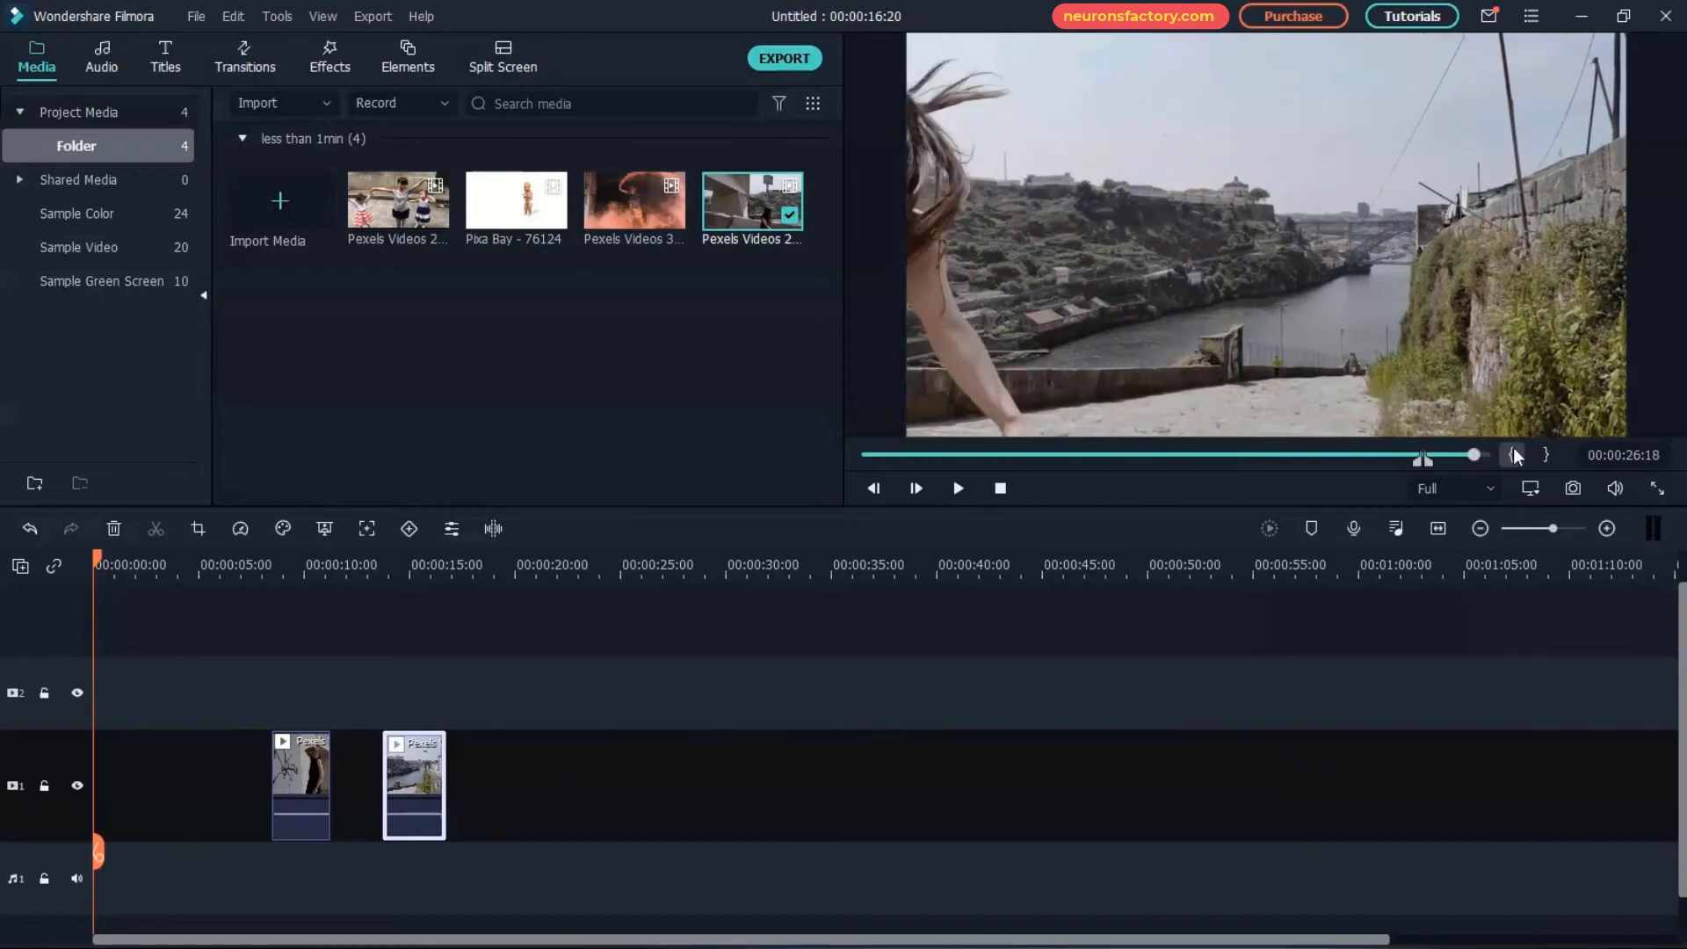
left_click(1542, 456)
left_click_drag(1317, 347, 482, 800)
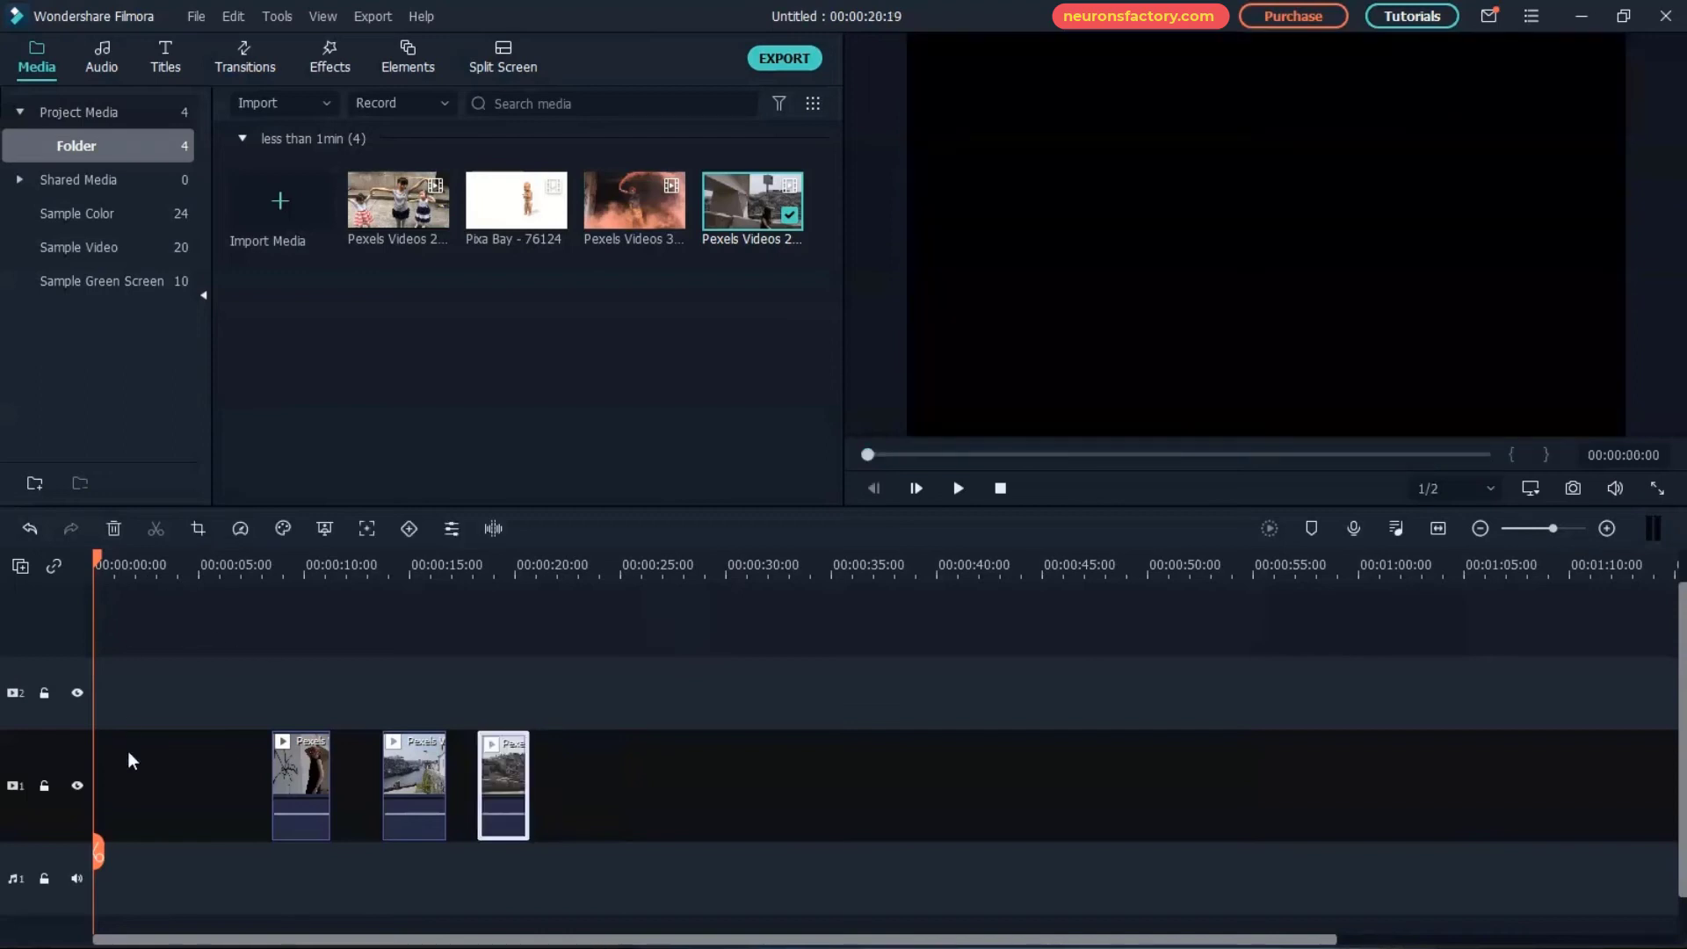
- Play the timeline from just before the first of the three placed clips
left_click_drag(99, 850, 257, 856)
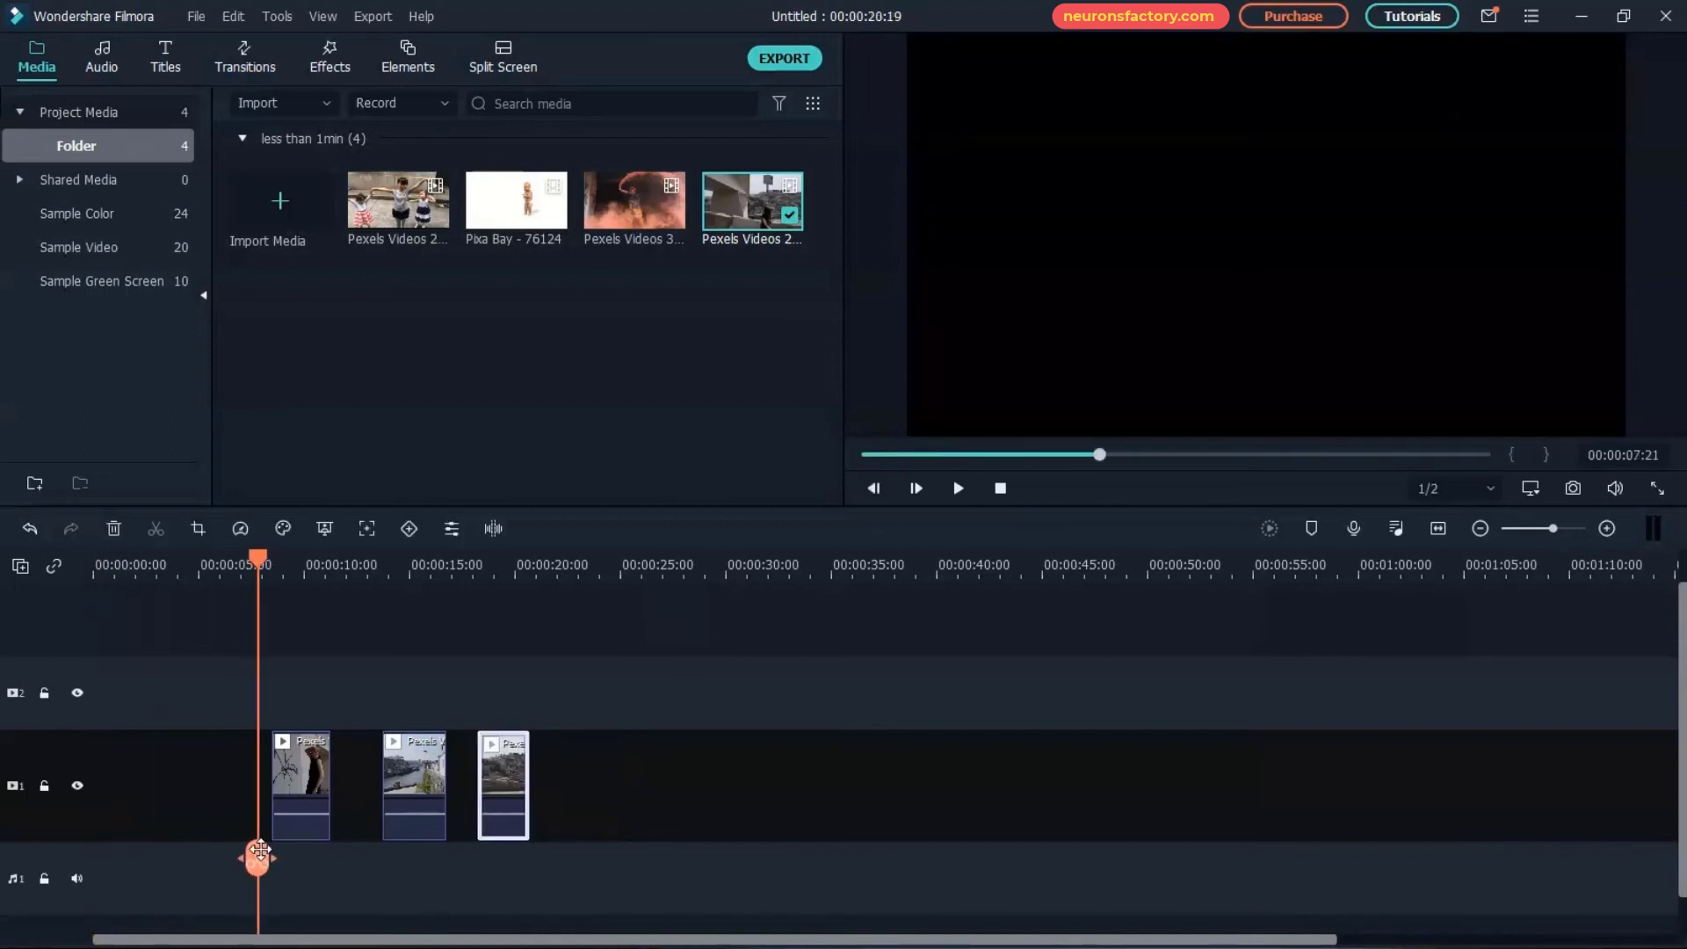
left_click(957, 488)
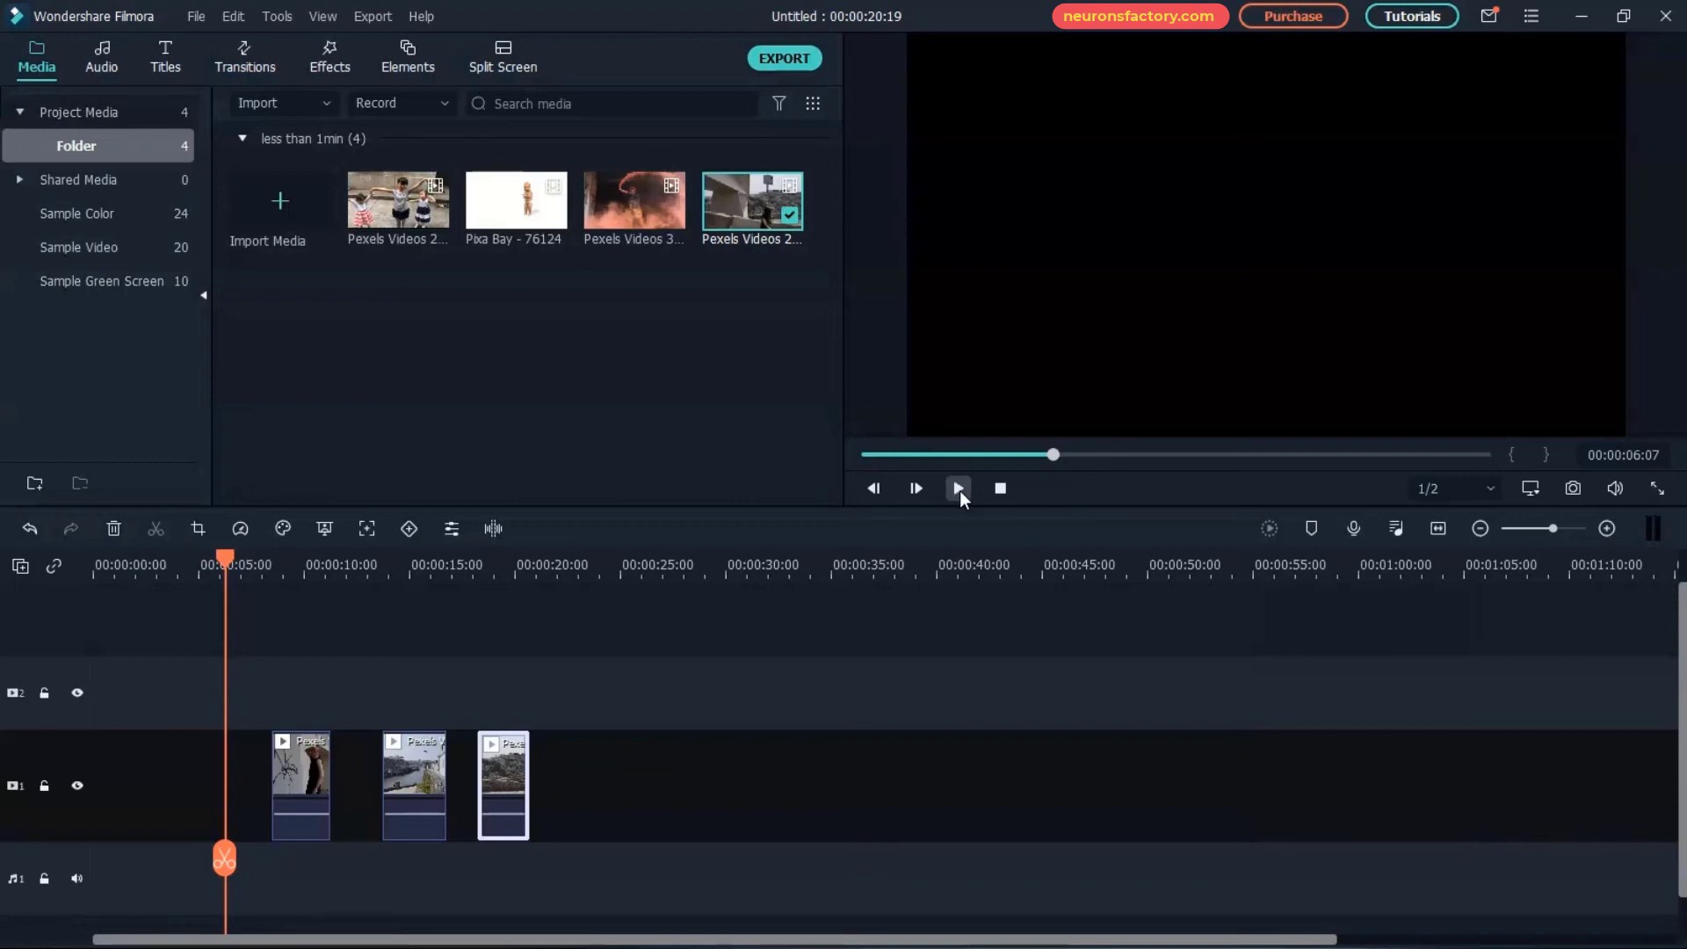
- Move the three clips to video track 2, ordering them river view first, graffiti wall second and the end range third
left_click_drag(497, 775, 725, 799)
left_click_drag(428, 782, 433, 699)
left_click_drag(302, 760, 308, 622)
left_click_drag(385, 748, 308, 754)
left_click_drag(728, 843, 435, 839)
left_click_drag(312, 677, 400, 743)
left_click_drag(430, 834, 492, 789)
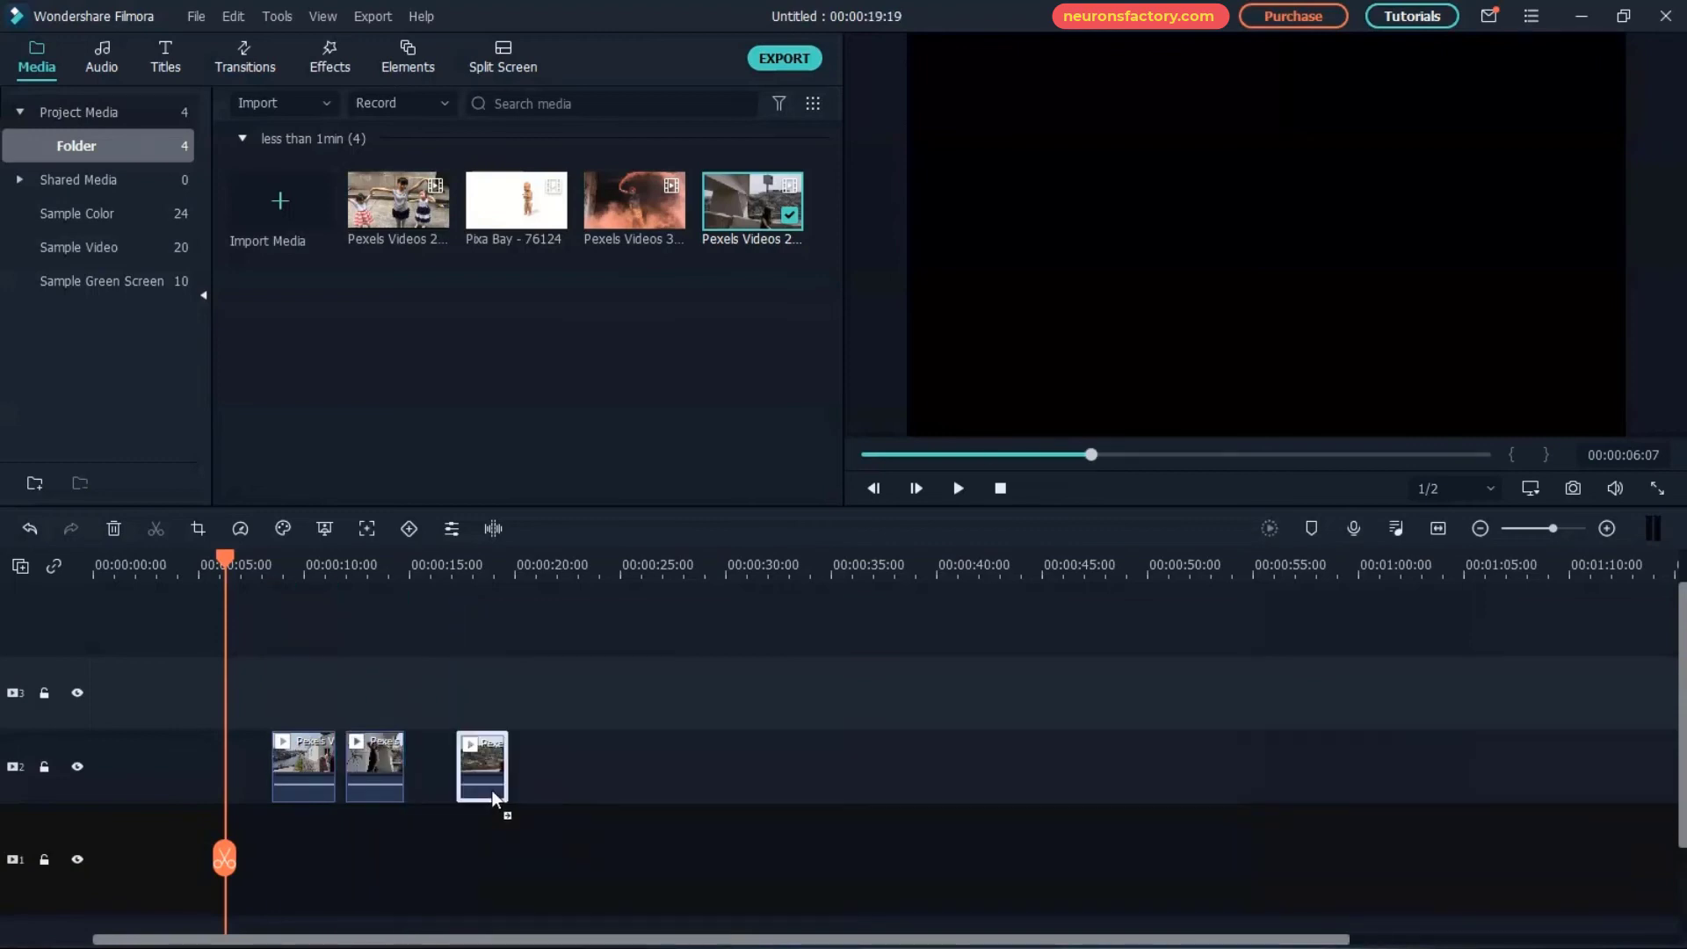
- Space the clips apart on video track 2, starting the second at about 13 s and the third at about 20 s
left_click_drag(379, 761, 403, 764)
mouse_move(300, 765)
left_mouse_down()
mouse_move(320, 763)
mouse_move(260, 760)
mouse_move(329, 764)
mouse_move(287, 763)
left_mouse_up()
left_click_drag(472, 756, 538, 757)
mouse_move(400, 755)
left_mouse_down()
mouse_move(482, 762)
mouse_move(347, 754)
mouse_move(414, 759)
left_mouse_up()
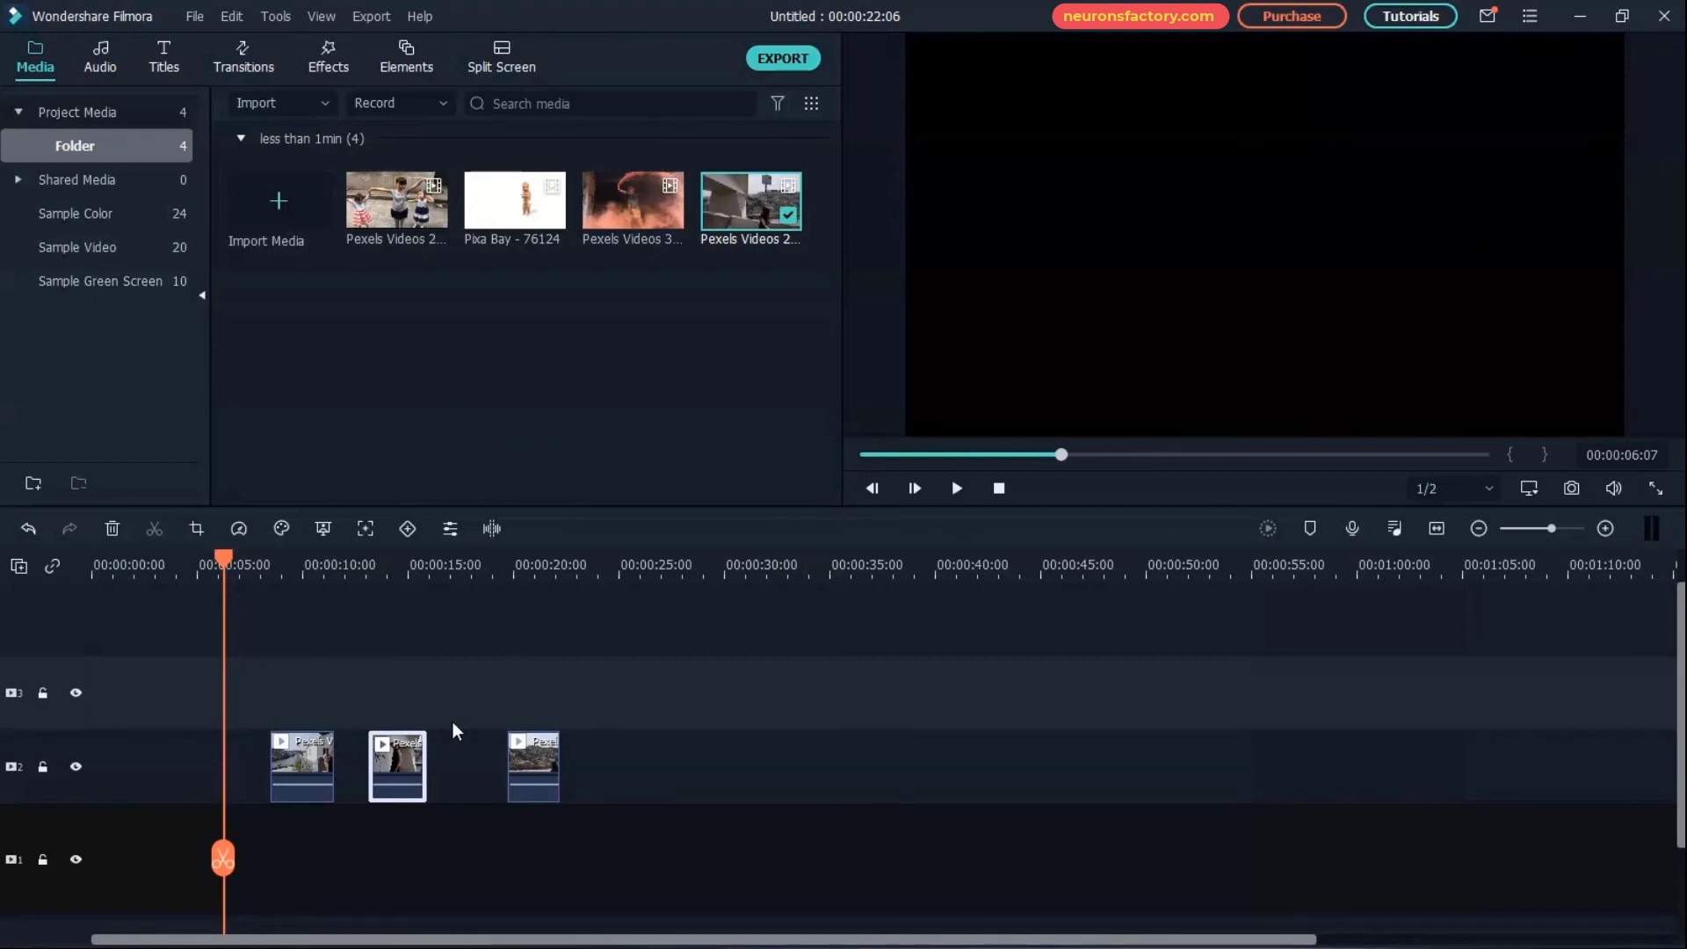
- Check whether canvas snapping and timeline snap are enabled
left_click(322, 16)
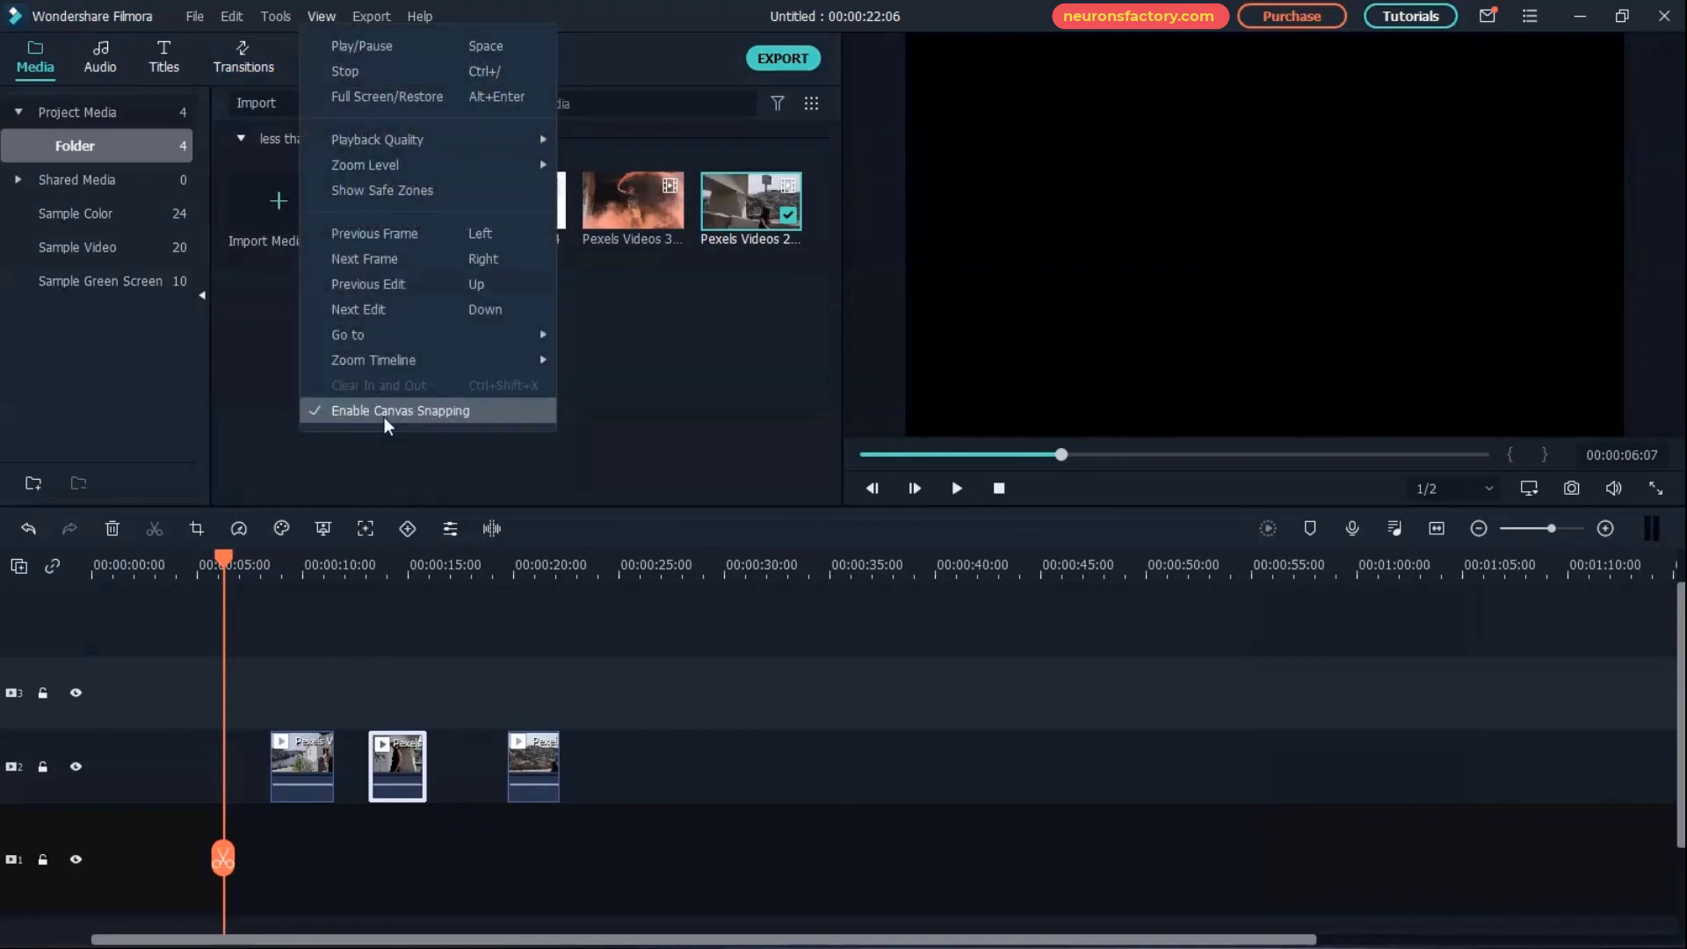
left_click(509, 609)
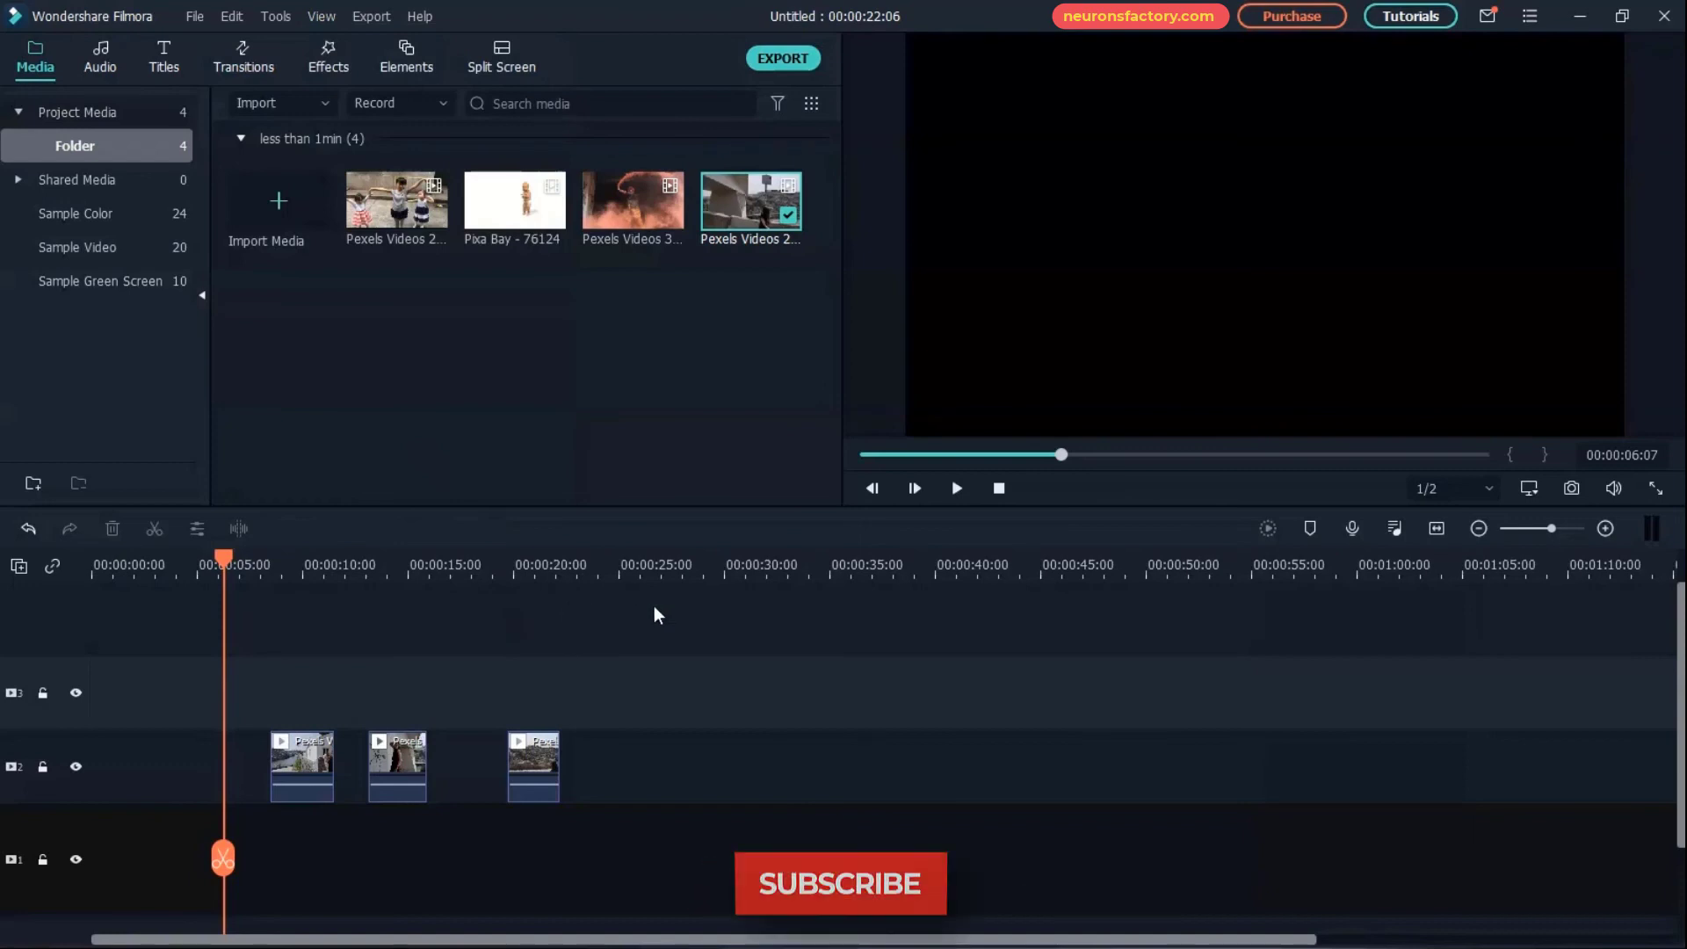
right_click(655, 659)
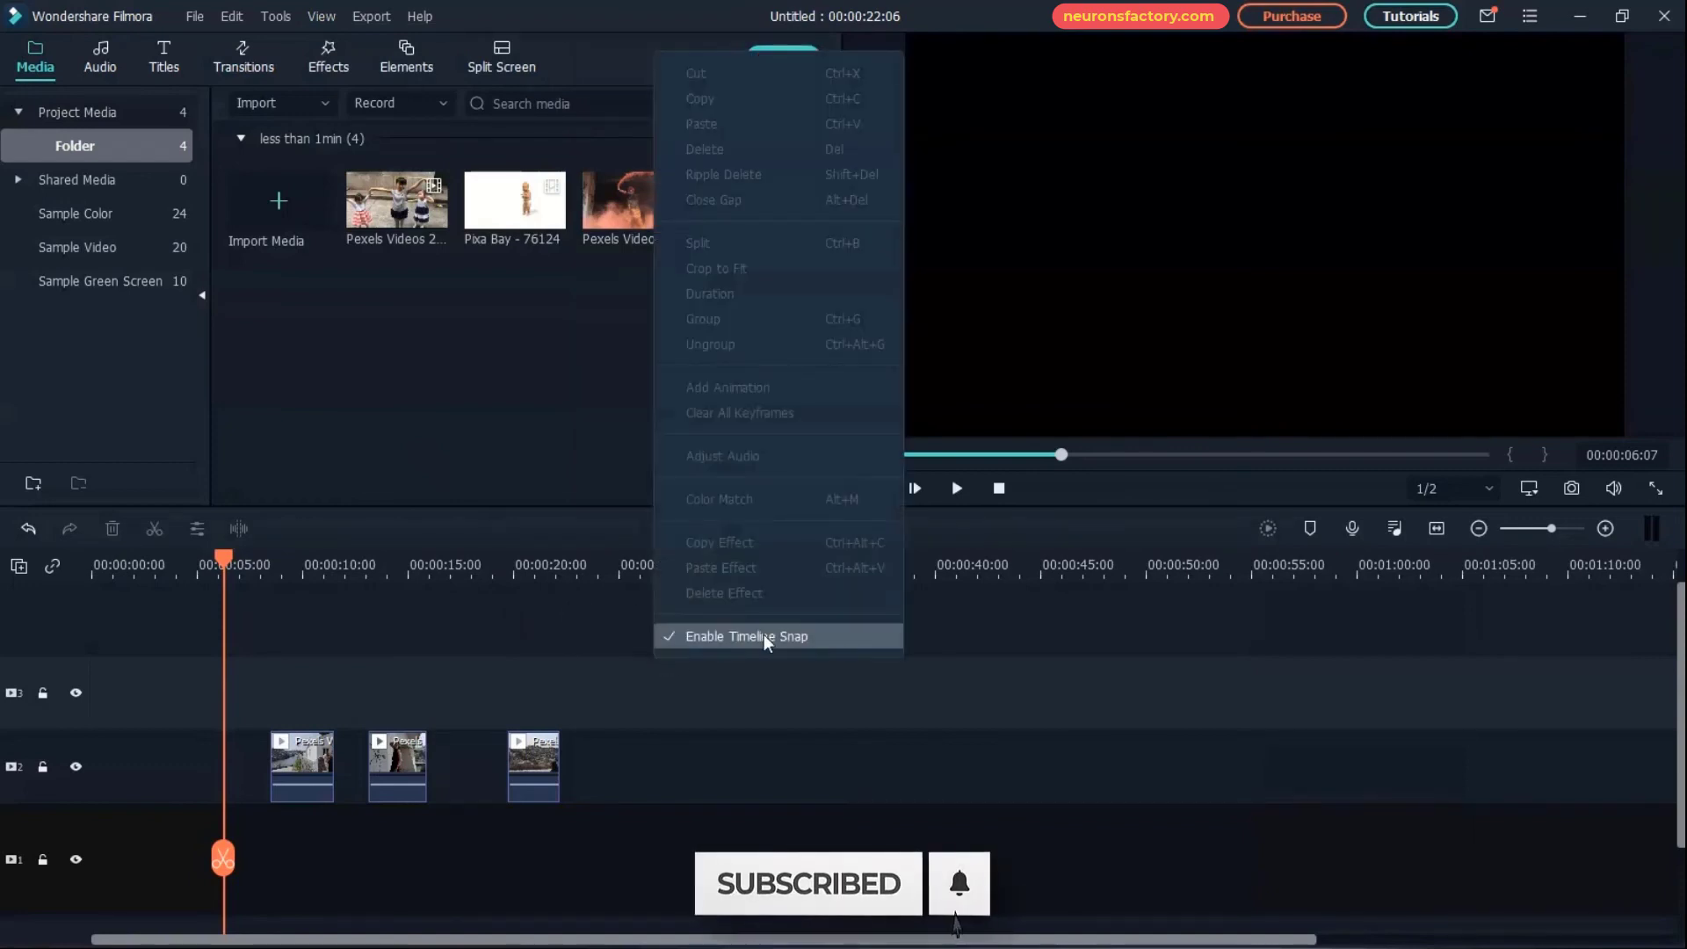
left_click(614, 631)
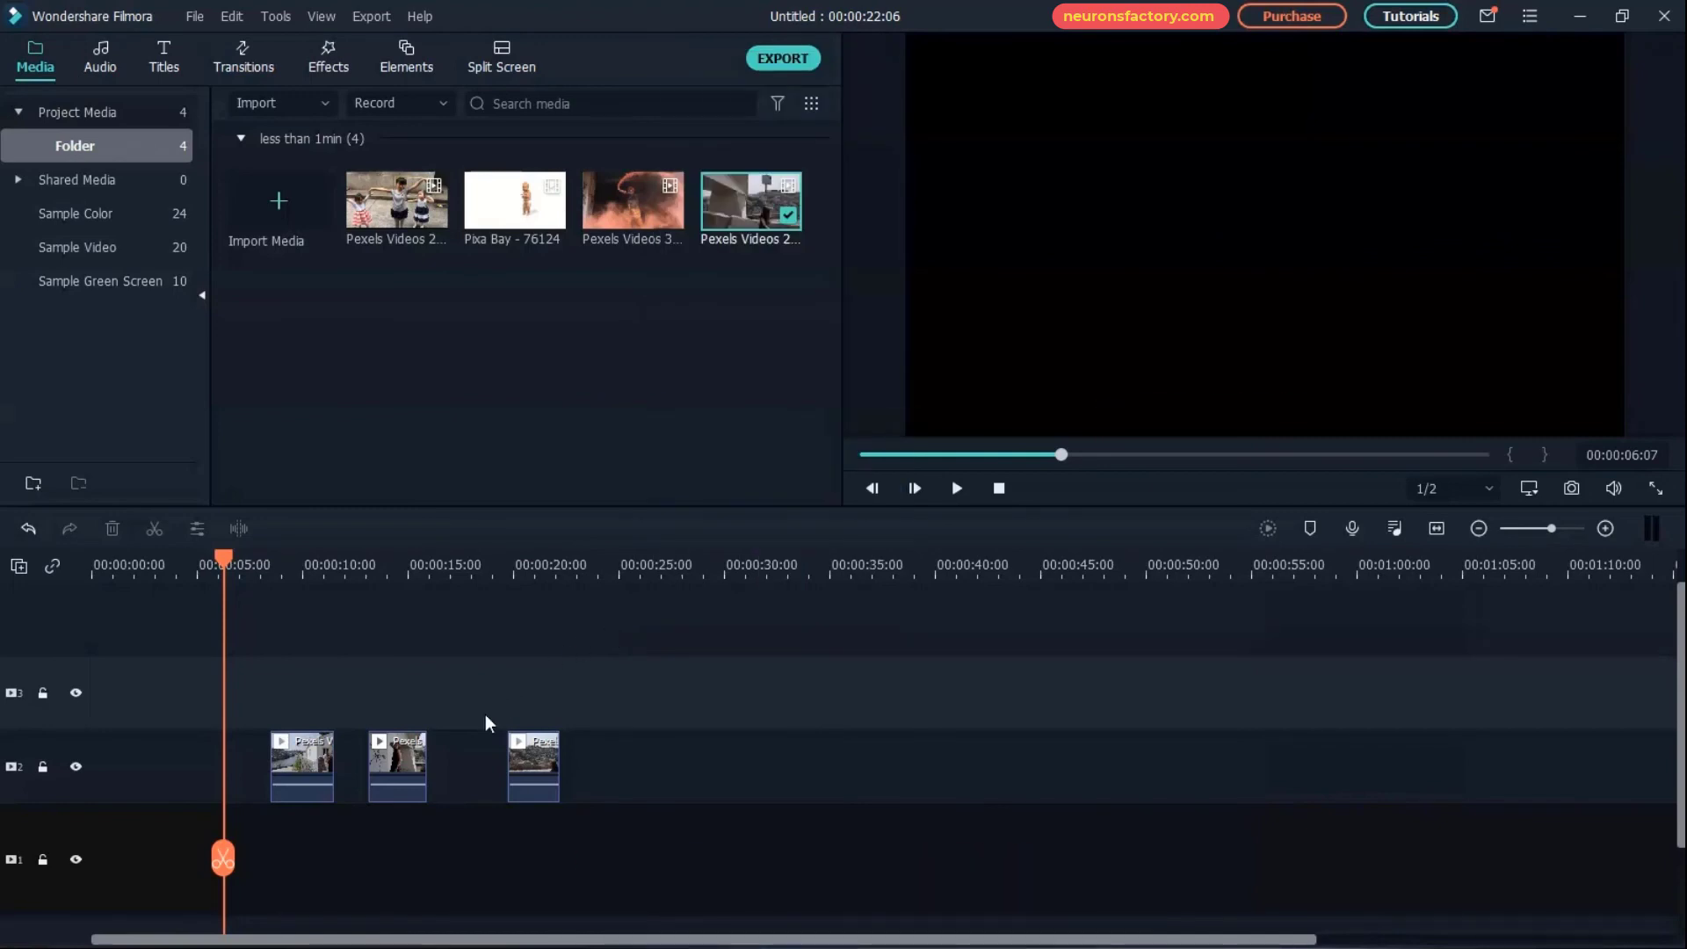
- Close the gap between the first and second clips on video track 2
left_click(355, 749)
right_click(354, 749)
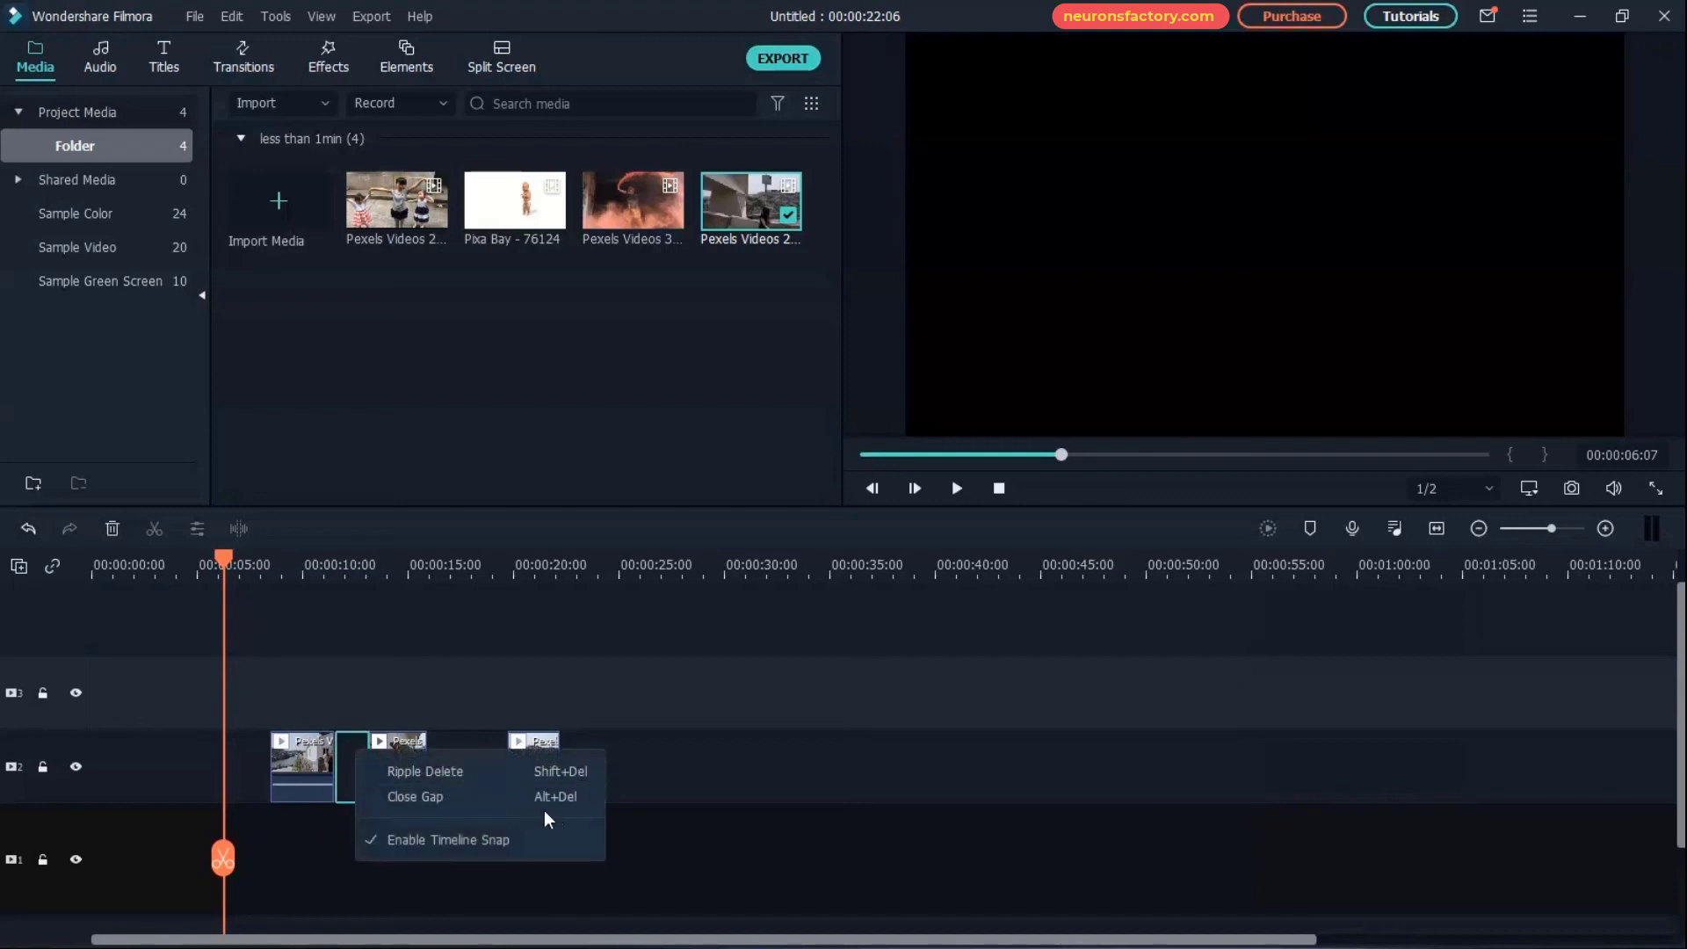
left_click(573, 806)
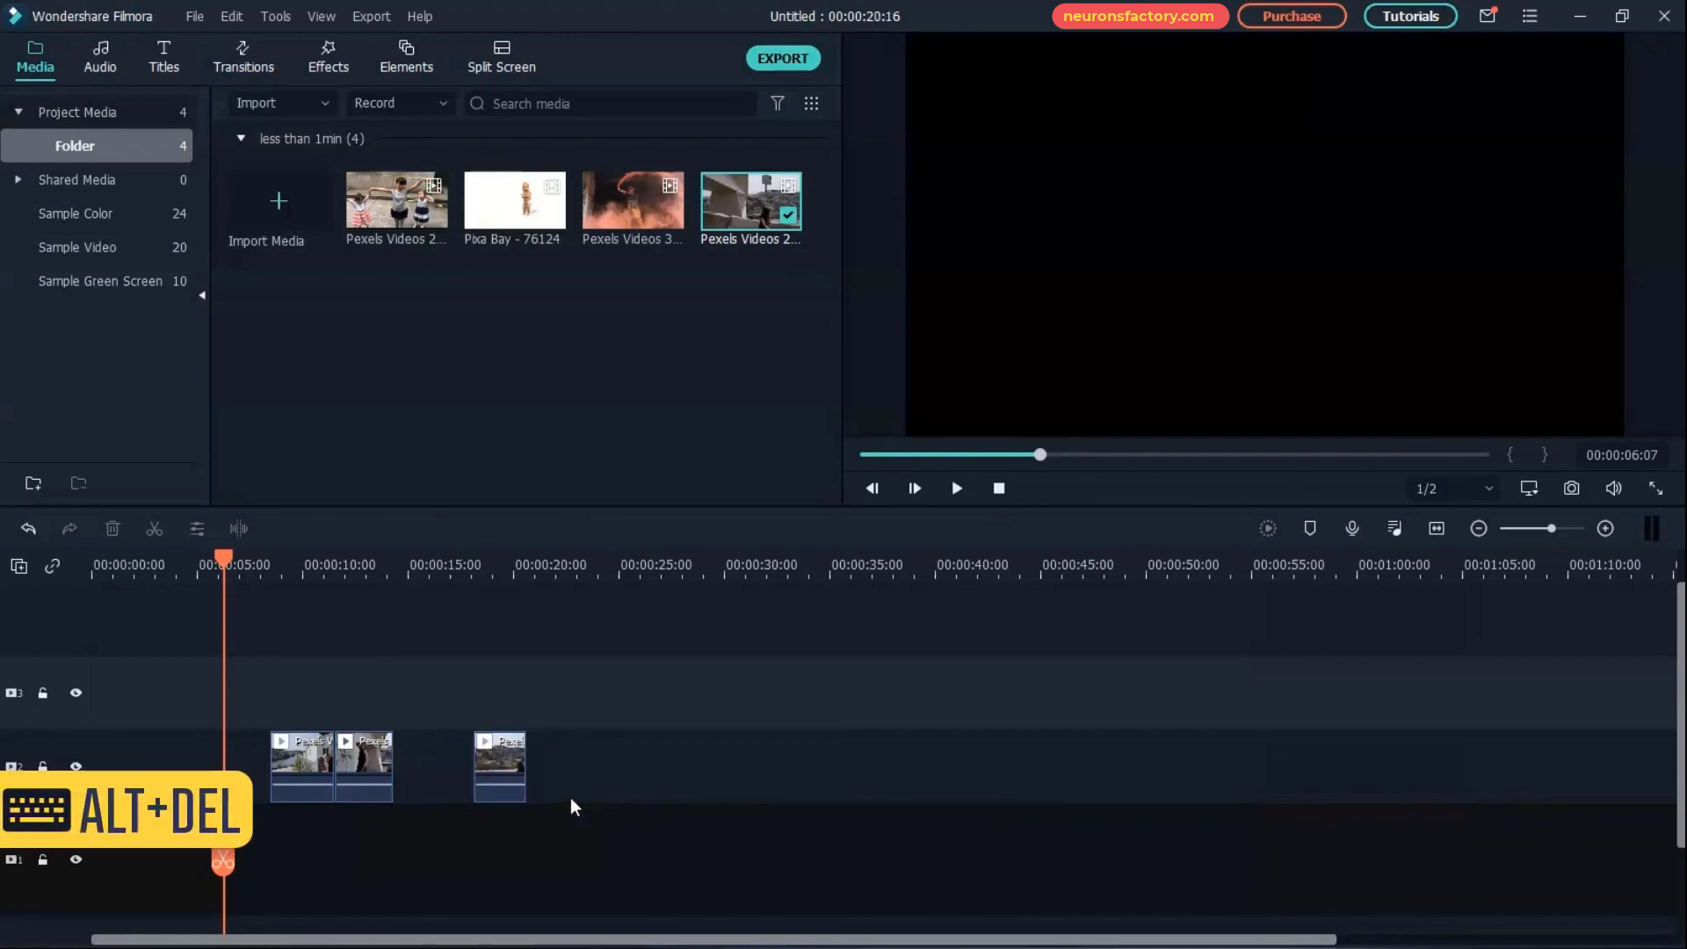
- Move the second clip to start at about 14 s and close all gaps between the three clips on video track 2 at once
left_click_drag(362, 786, 420, 786)
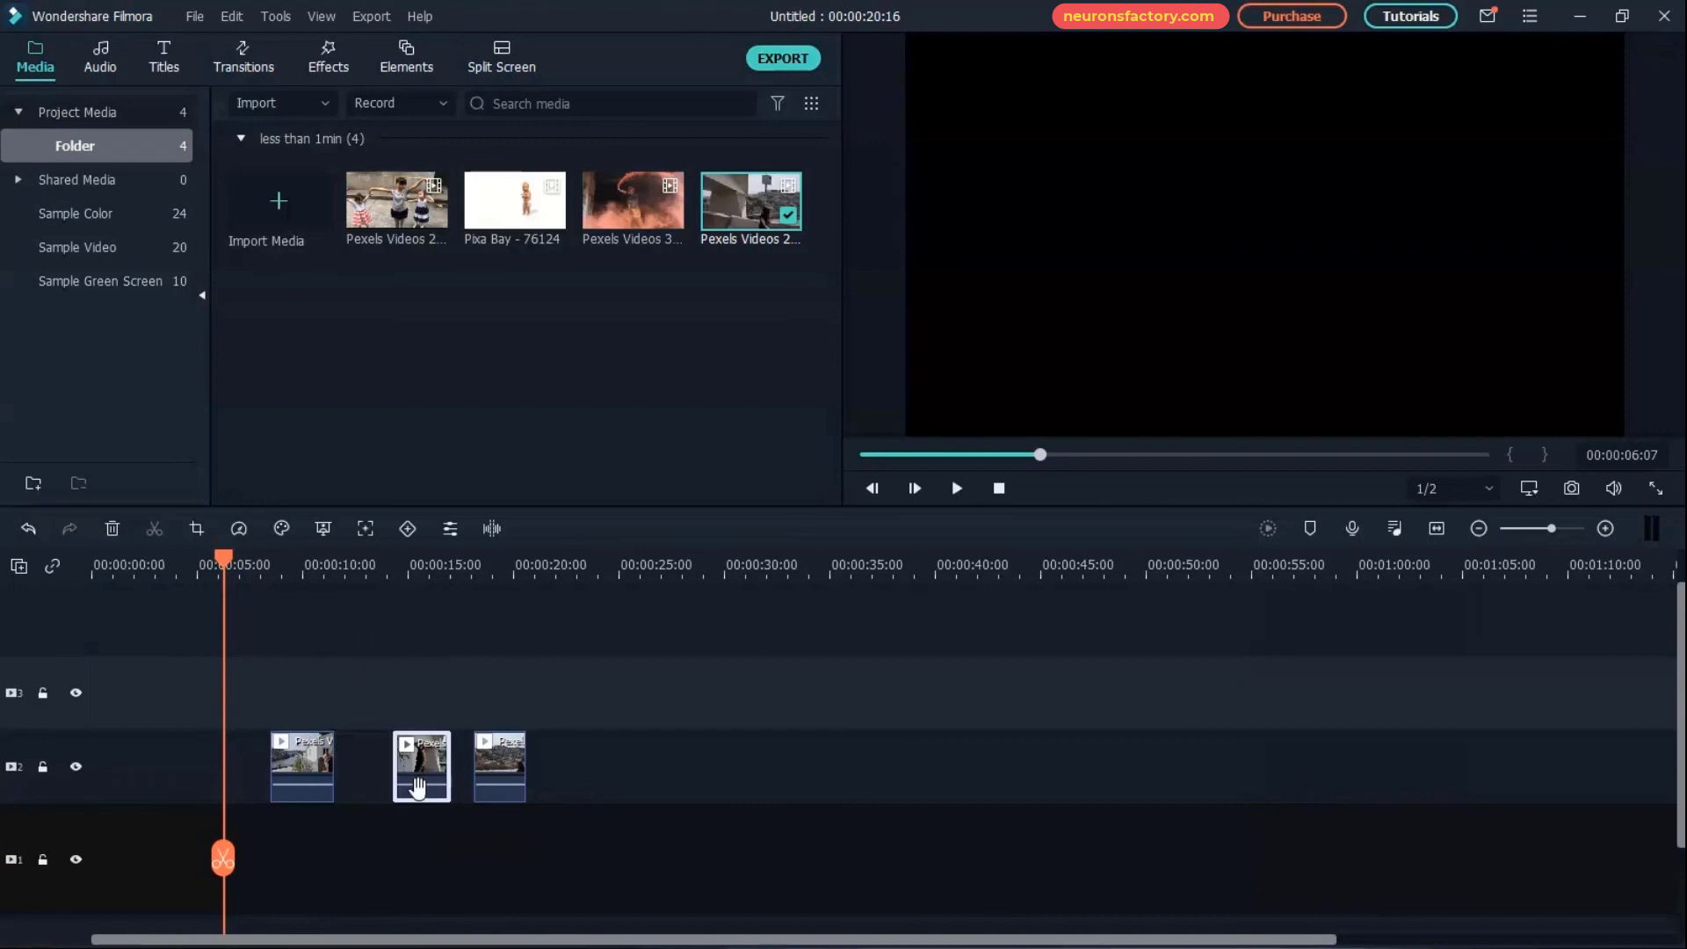
left_click_drag(242, 669, 545, 817)
right_click(365, 743)
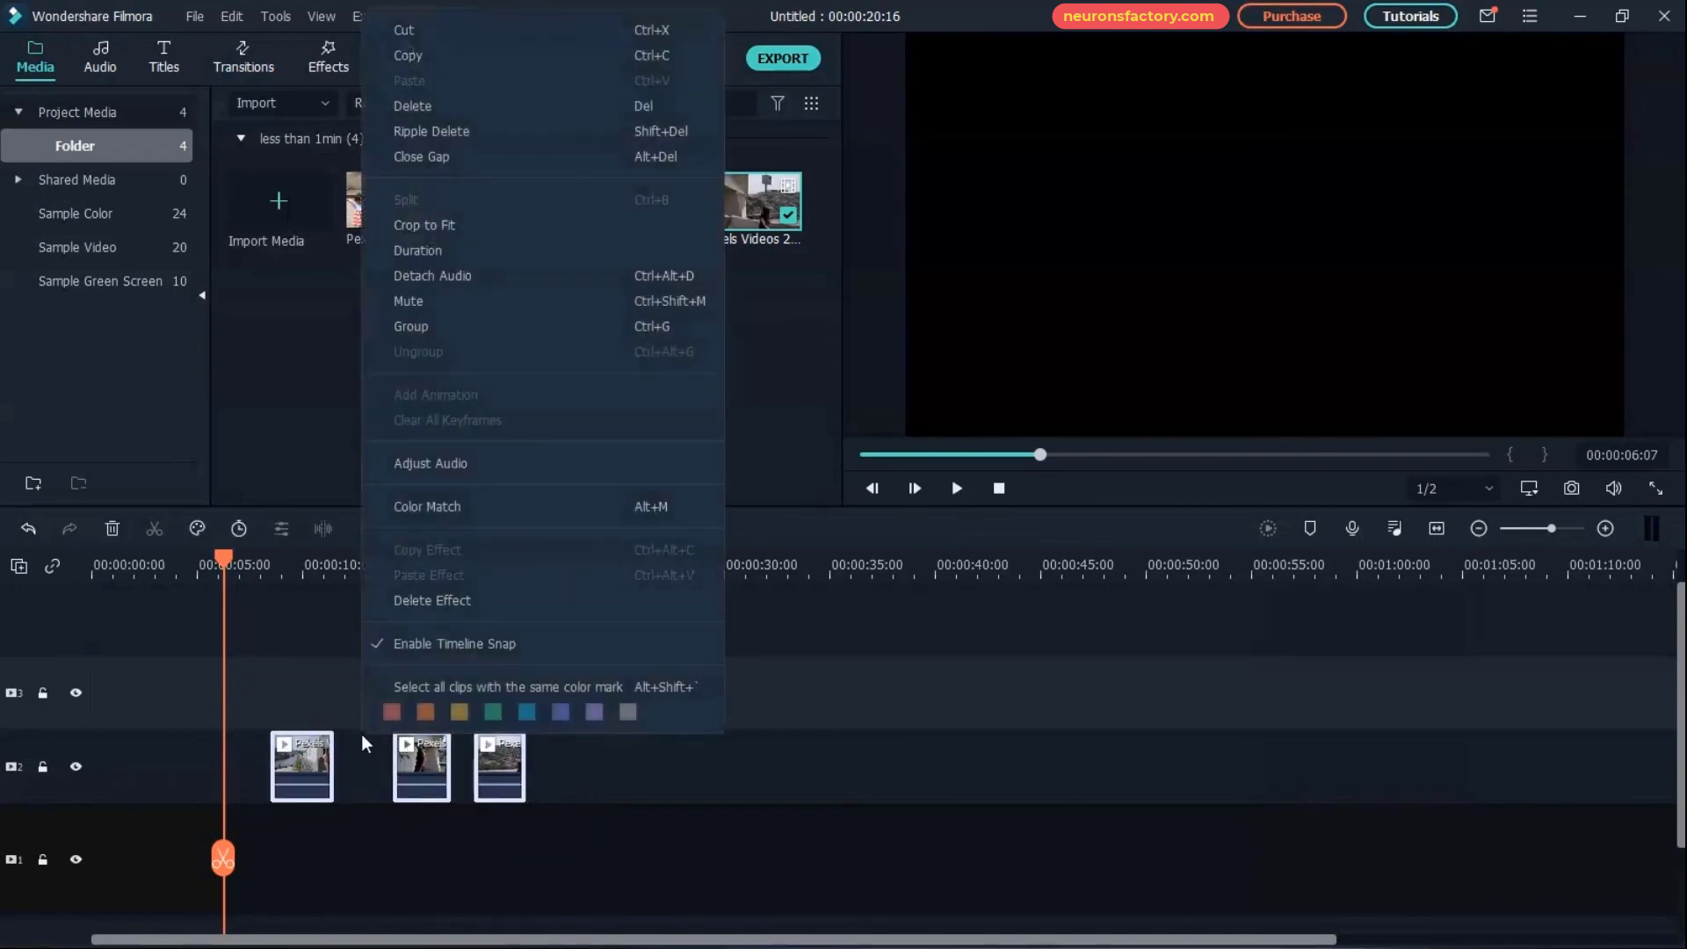
left_click(476, 161)
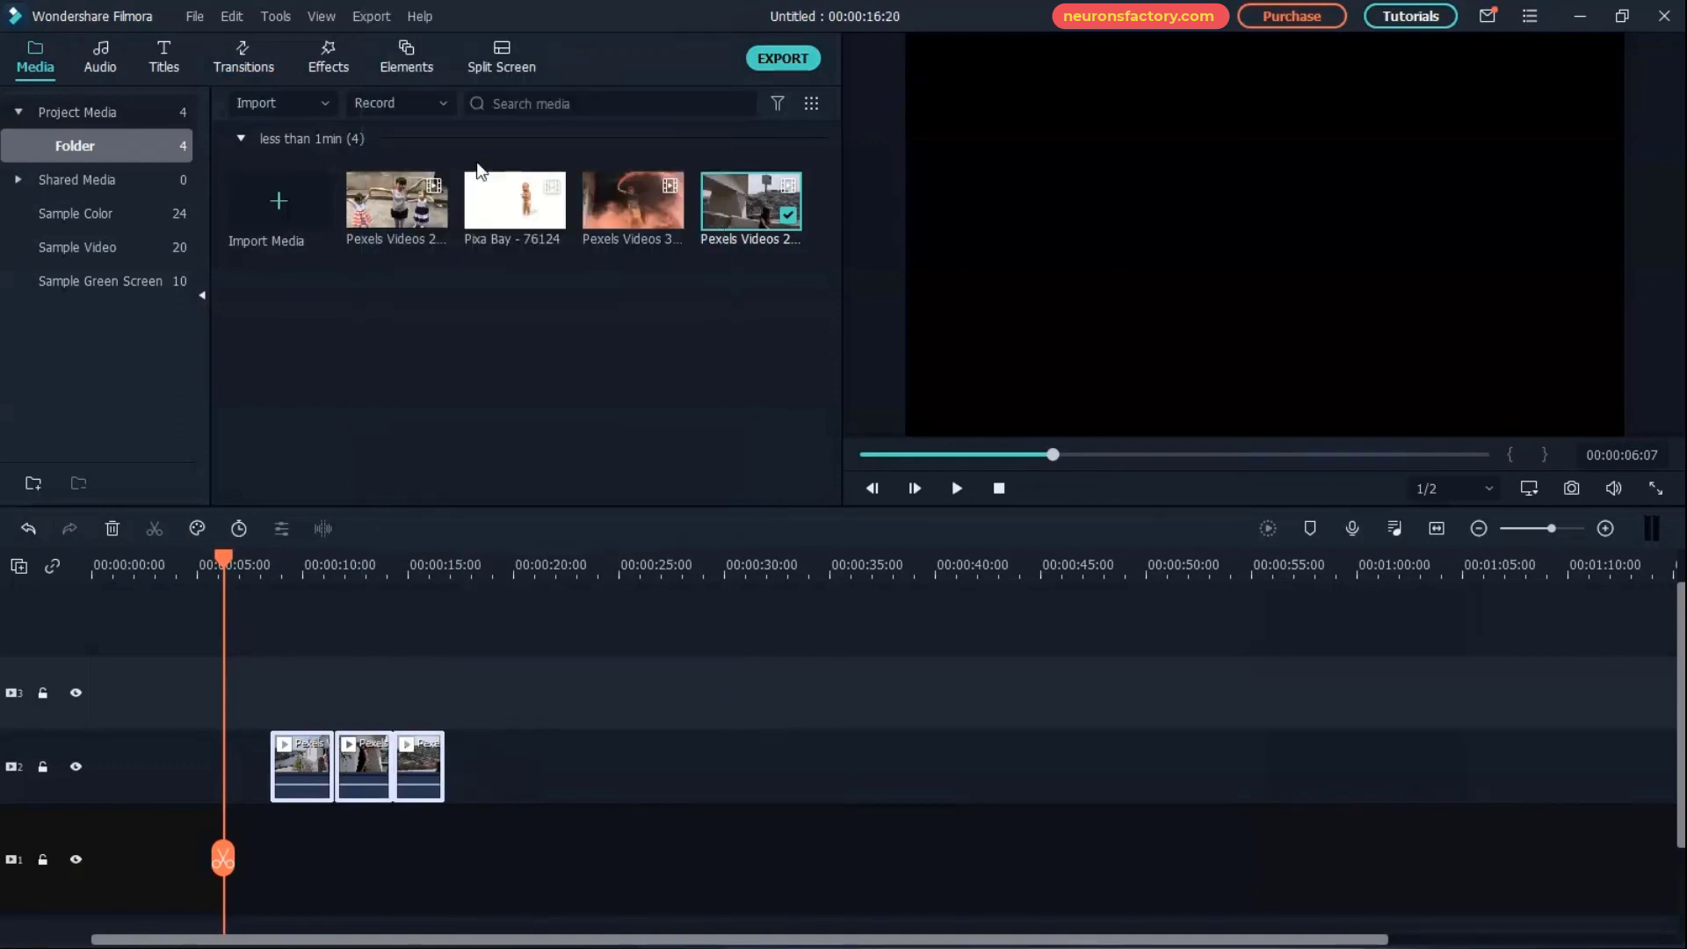